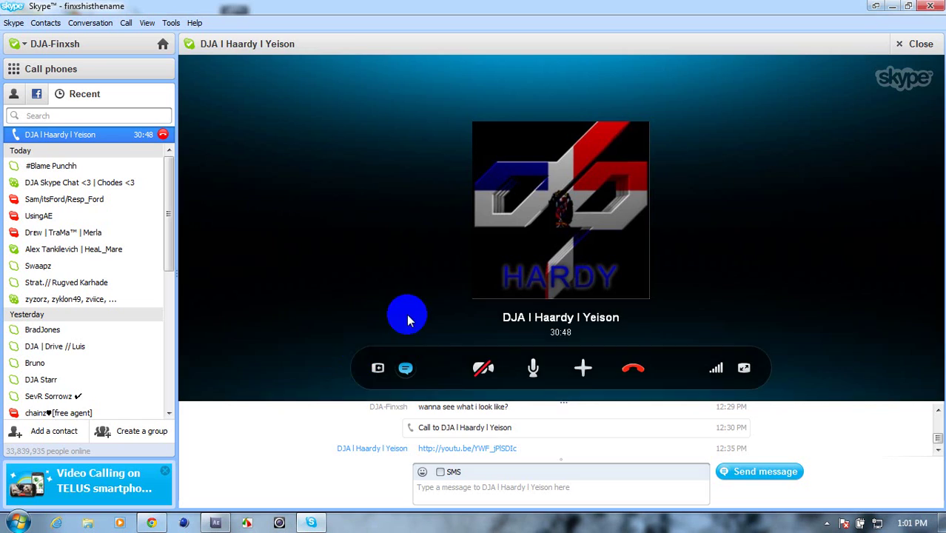
End the active Skype call and minimize the Skype window to show the desktop.
{"action": "left_click", "coordinate": [632, 365]}
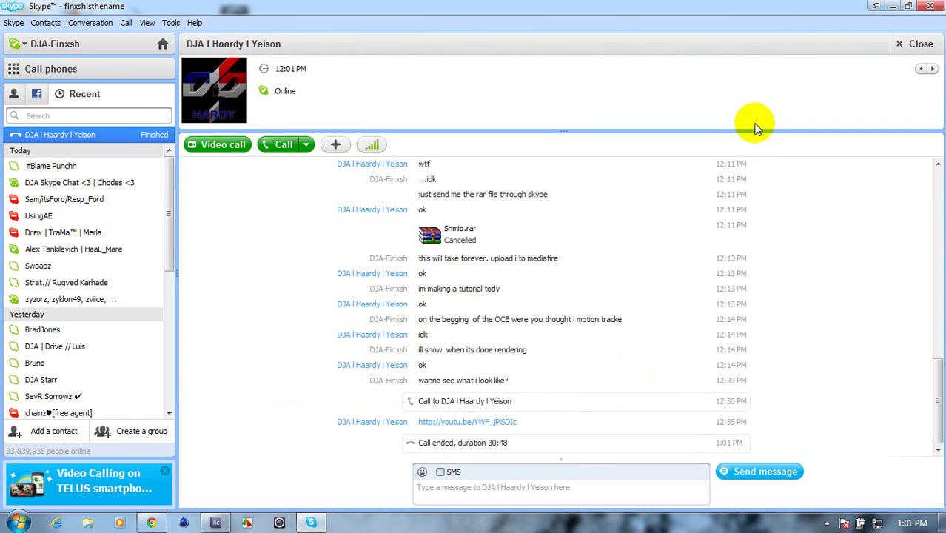
{"action": "left_click", "coordinate": [891, 6]}
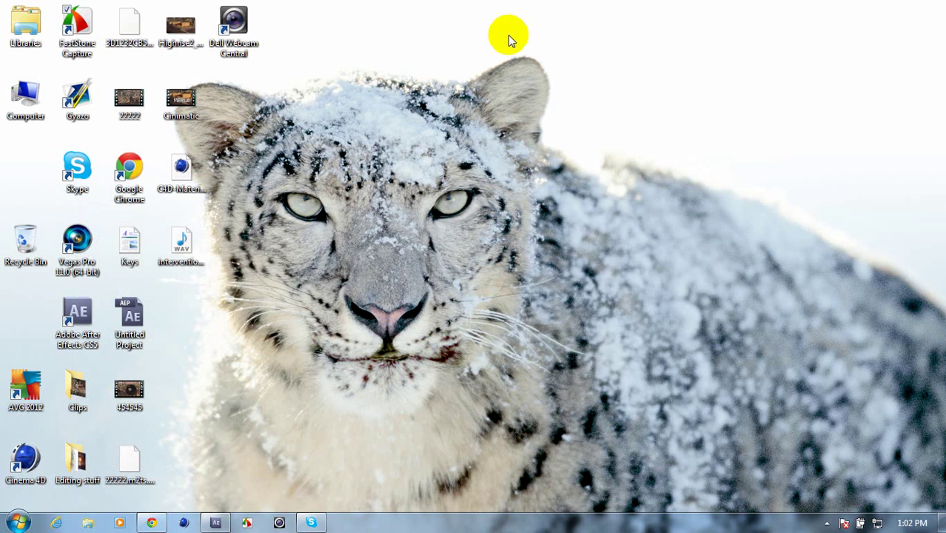
{"action": "left_click", "coordinate": [482, 175]}
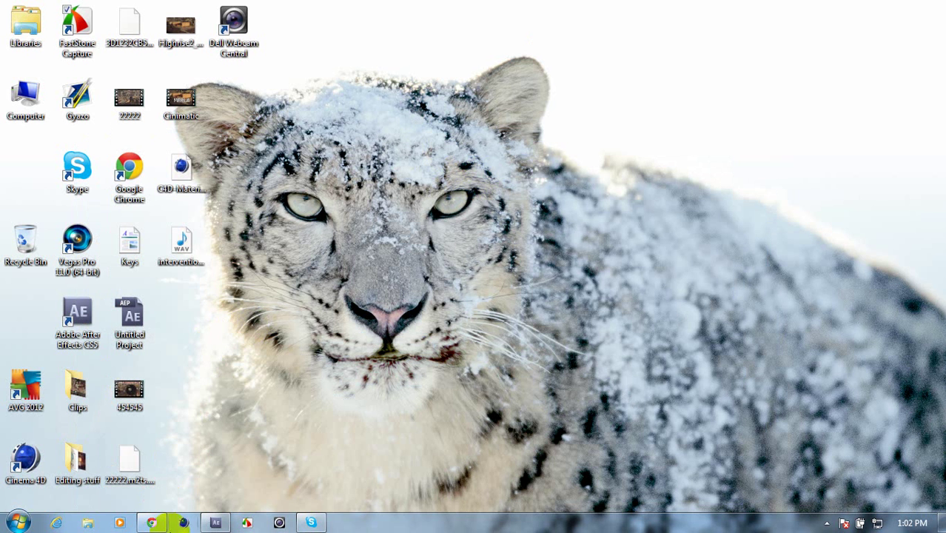
{"action": "mouse_move", "coordinate": [152, 522]}
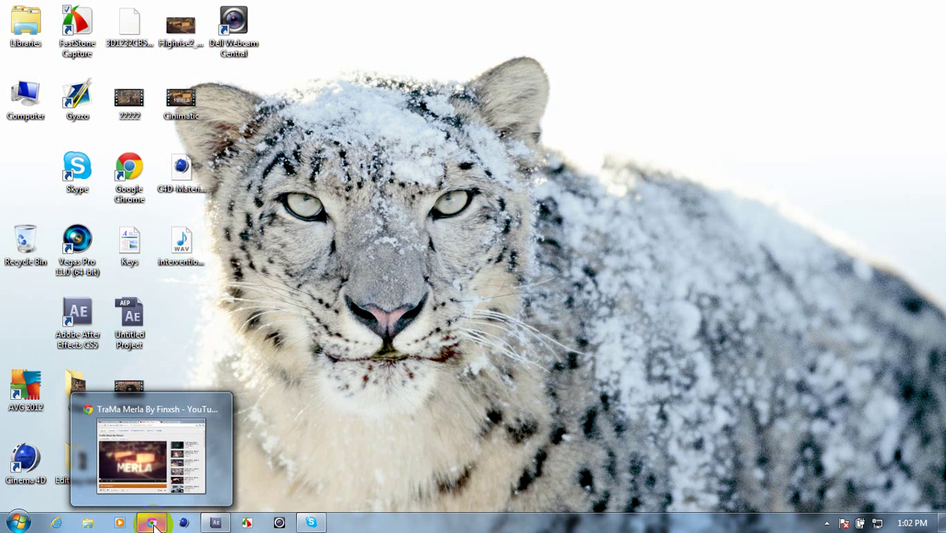
{"action": "left_click_drag", "start_coordinate": [400, 348], "coordinate": [607, 220]}
{"action": "left_click_drag", "start_coordinate": [603, 29], "coordinate": [218, 341]}
{"action": "left_click", "coordinate": [303, 291]}
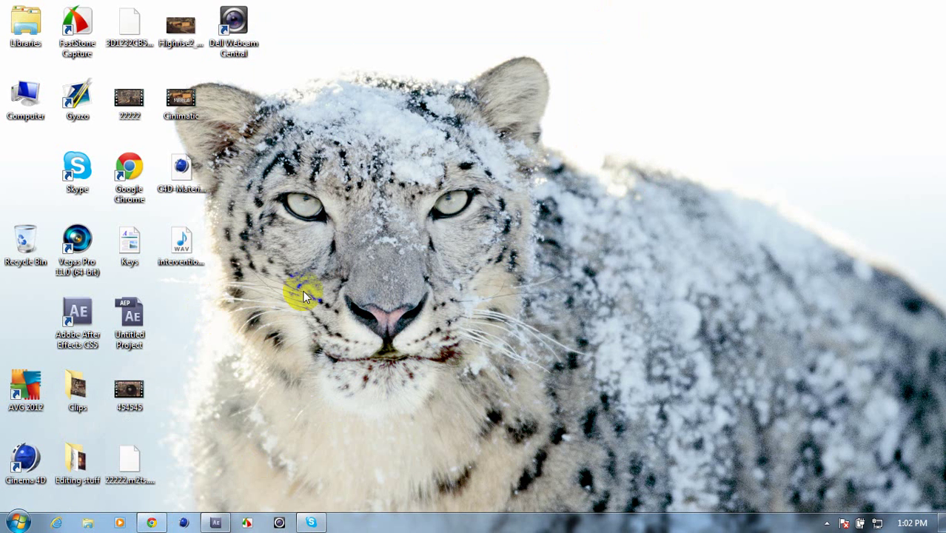
Switch to Chrome and play the opening title of the "TraMa Merla By Finxsh" video, pausing once the gameplay starts.
{"action": "mouse_move", "coordinate": [153, 522]}
{"action": "left_click", "coordinate": [151, 518]}
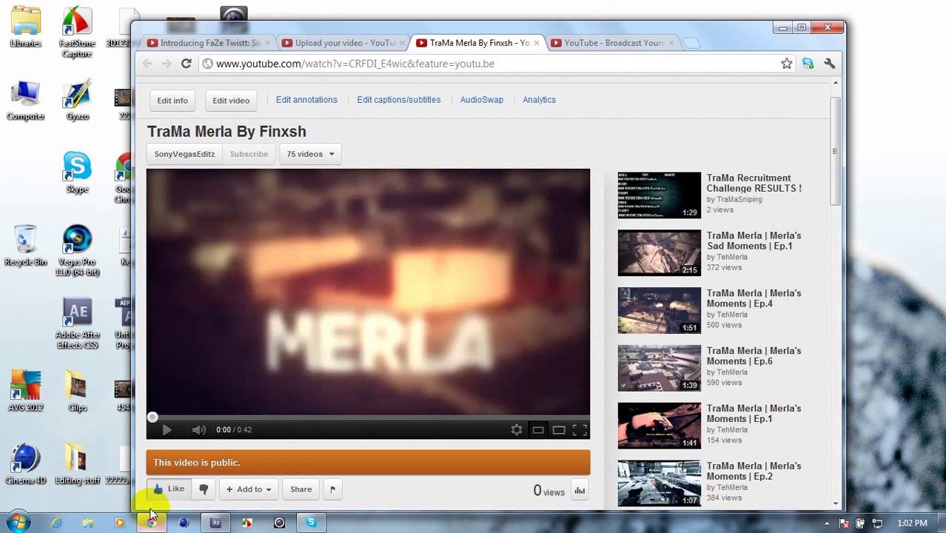
{"action": "left_click_drag", "start_coordinate": [310, 121], "coordinate": [366, 126]}
{"action": "left_click", "coordinate": [308, 229]}
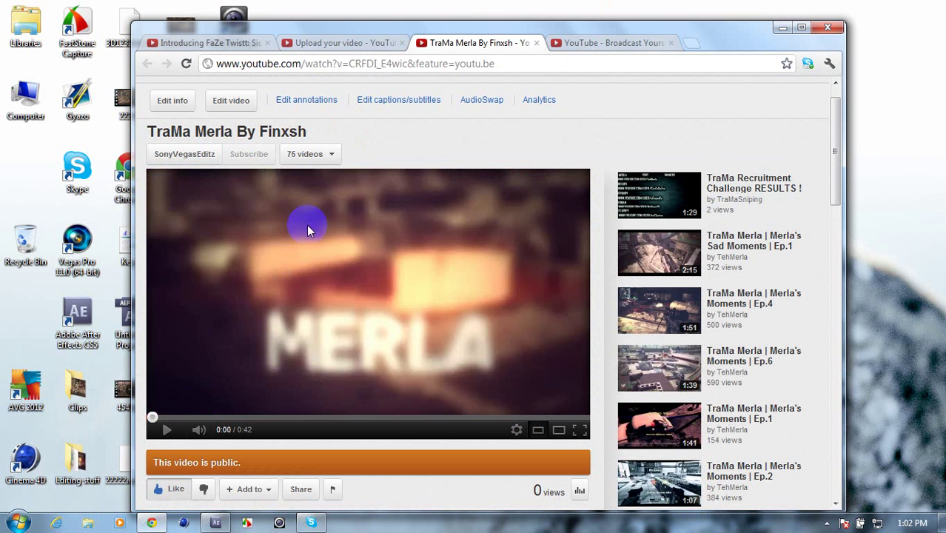
{"action": "left_click", "coordinate": [218, 339]}
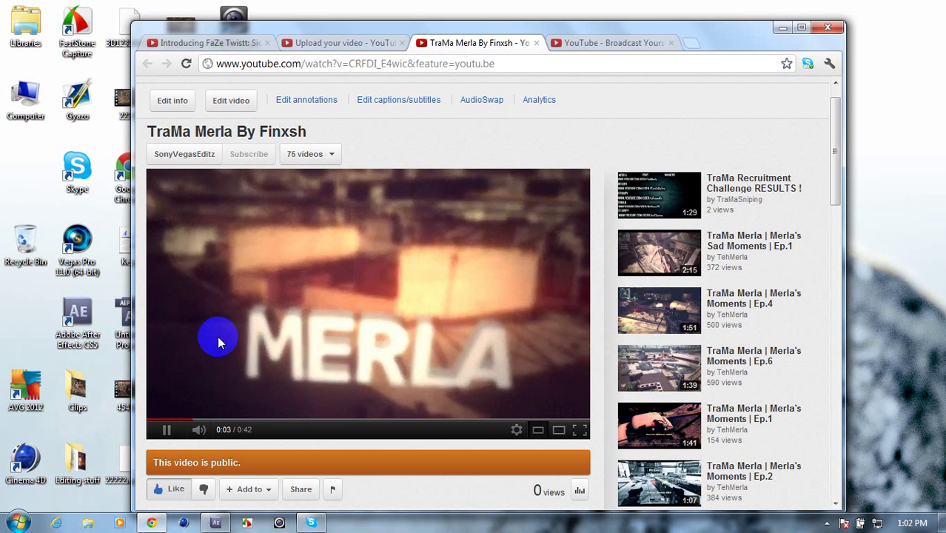
{"action": "left_click", "coordinate": [219, 339]}
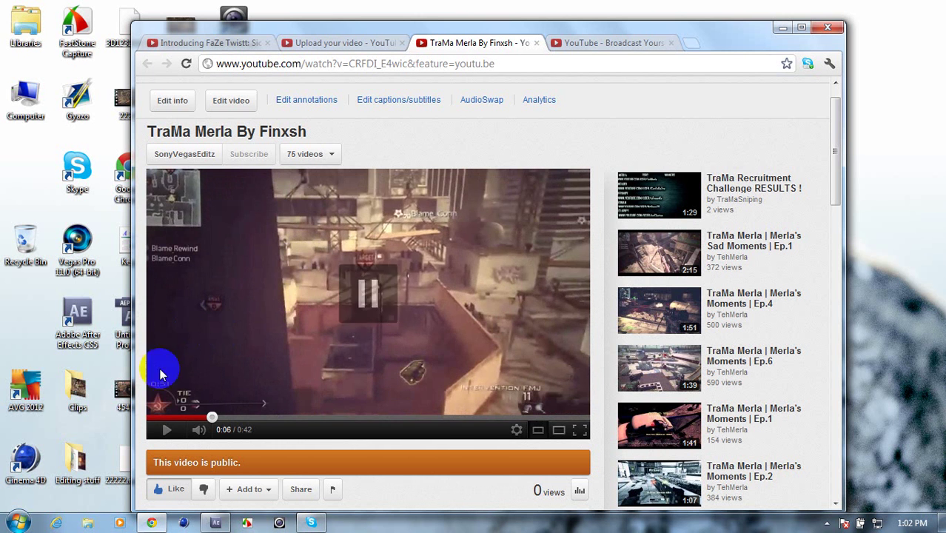
Replay the MERLA title intro from the start of the video, pause it, and close the browser.
{"action": "left_click", "coordinate": [153, 420]}
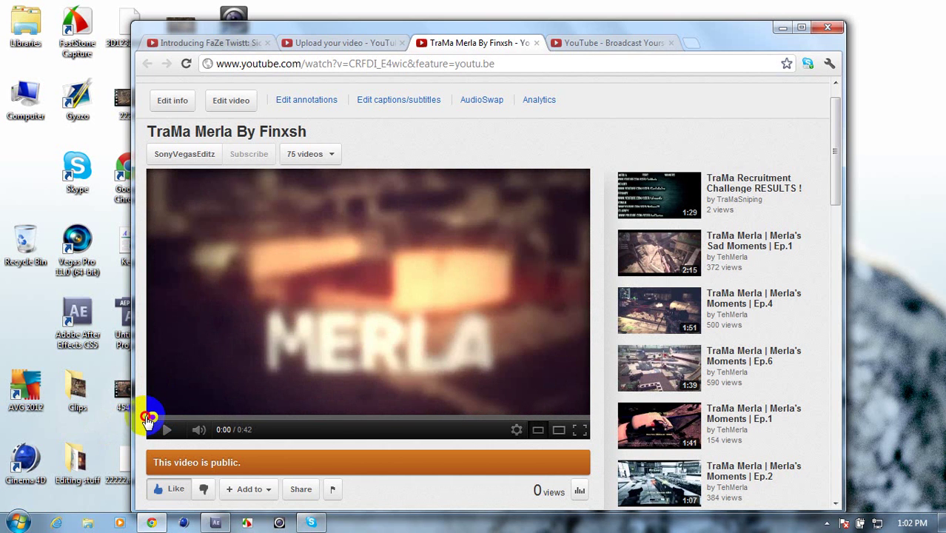
{"action": "left_click", "coordinate": [150, 419]}
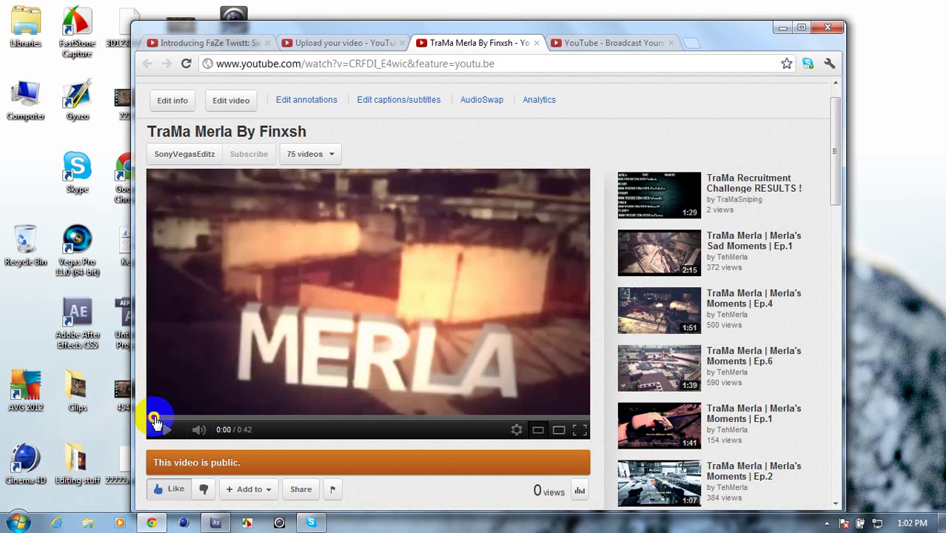
{"action": "left_click", "coordinate": [221, 357]}
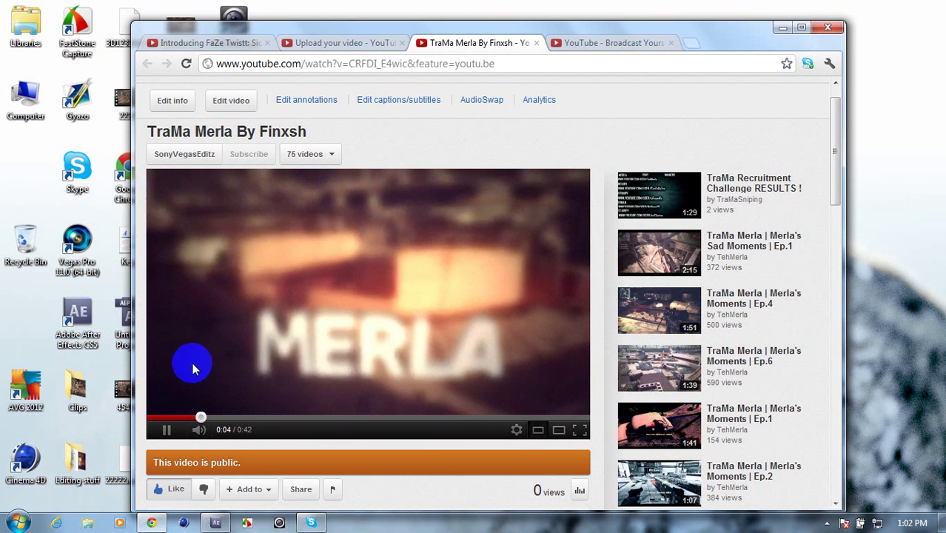
{"action": "left_click", "coordinate": [264, 328]}
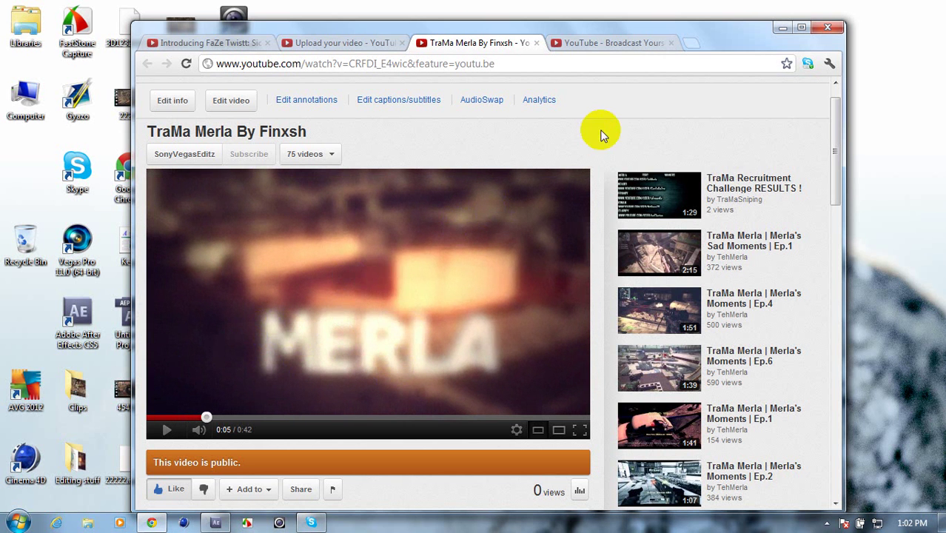
{"action": "left_click", "coordinate": [823, 28]}
{"action": "left_click_drag", "start_coordinate": [819, 25], "coordinate": [676, 141]}
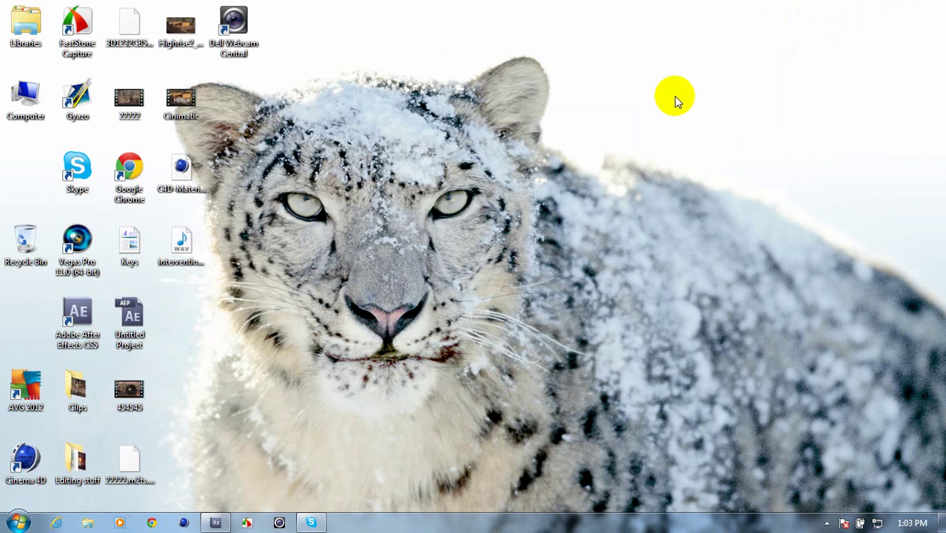
View the Highrise2_00000 image from the desktop, close the viewer and return its icon to the other desktop icons.
{"action": "mouse_move", "coordinate": [203, 41]}
{"action": "left_mouse_down"}
{"action": "mouse_move", "coordinate": [503, 64]}
{"action": "mouse_move", "coordinate": [619, 127]}
{"action": "left_mouse_up"}
{"action": "left_click", "coordinate": [551, 78]}
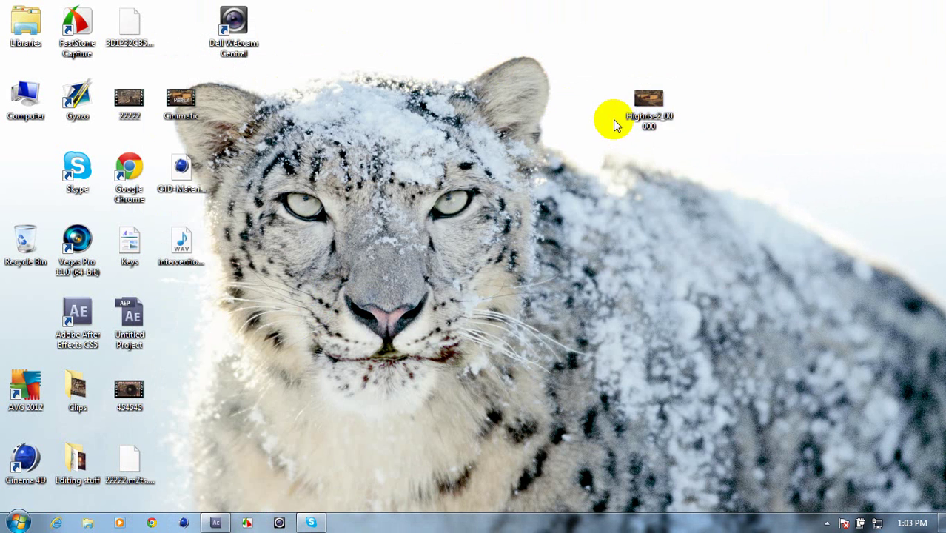
{"action": "double_click", "coordinate": [642, 122]}
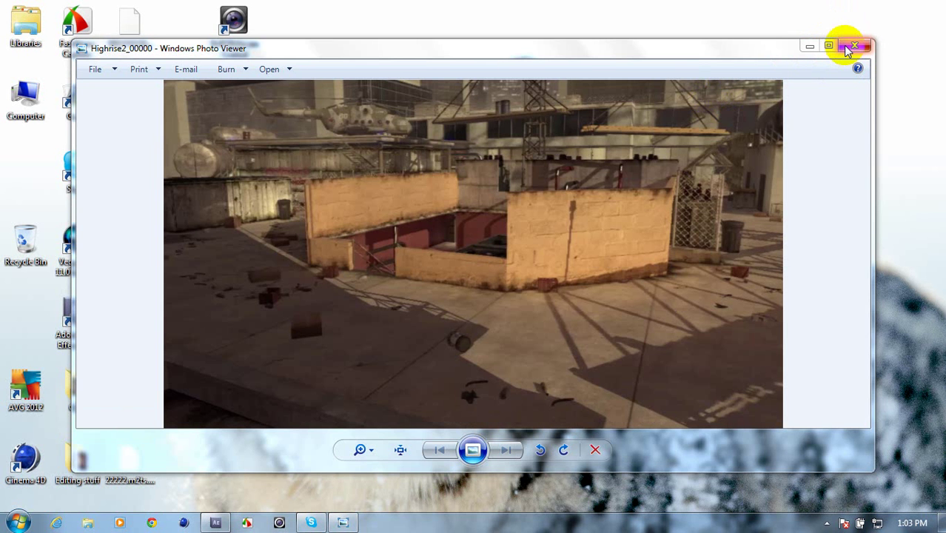
{"action": "left_click", "coordinate": [853, 47]}
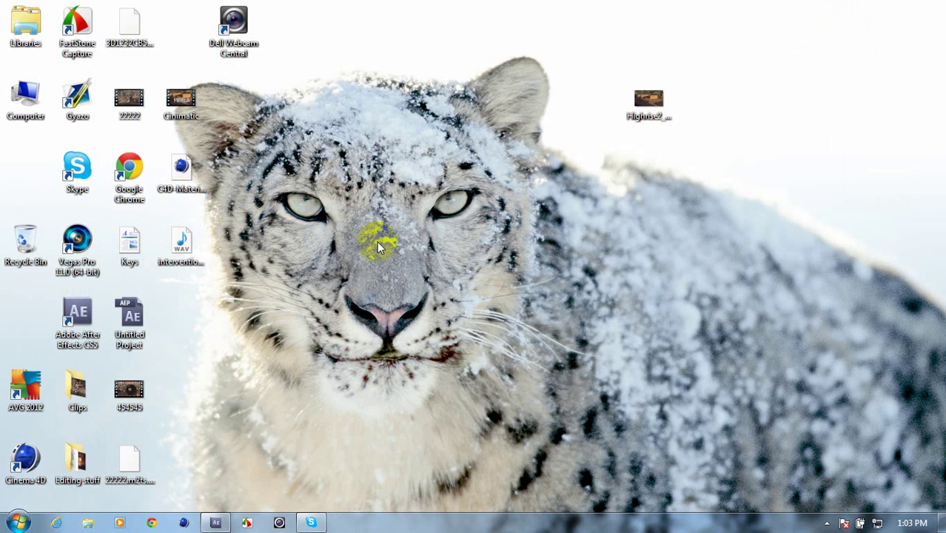
{"action": "left_click", "coordinate": [649, 103]}
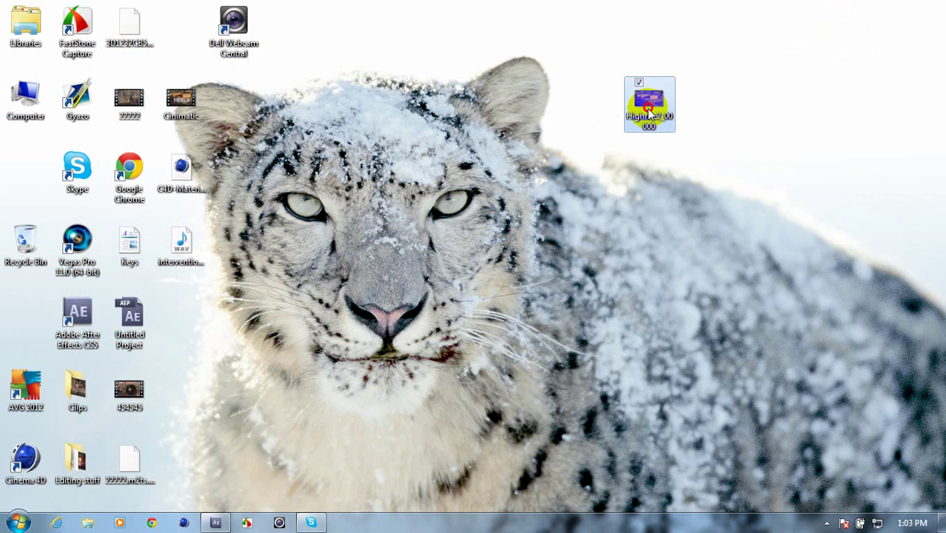
{"action": "left_click_drag", "start_coordinate": [652, 109], "coordinate": [194, 89]}
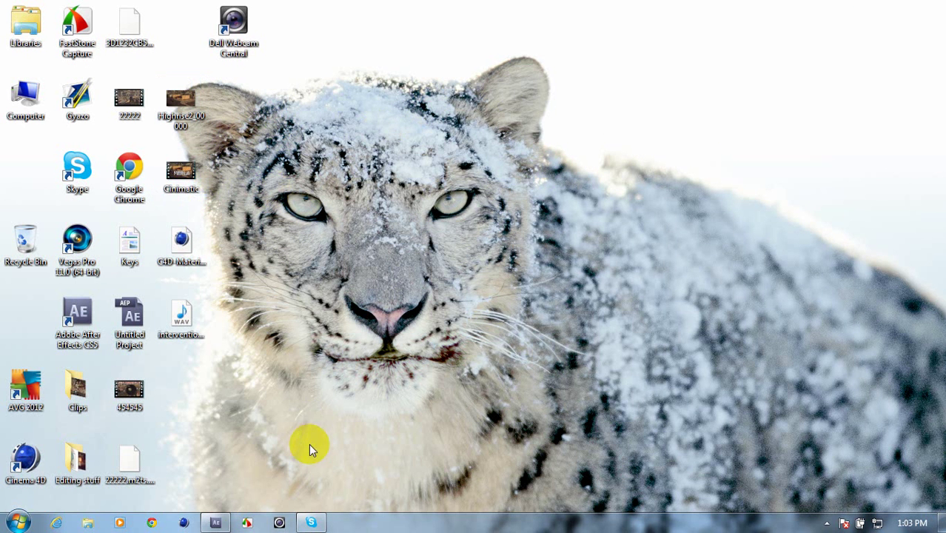
Launch Cinema 4D and create a new material in the empty project.
{"action": "left_click", "coordinate": [183, 523]}
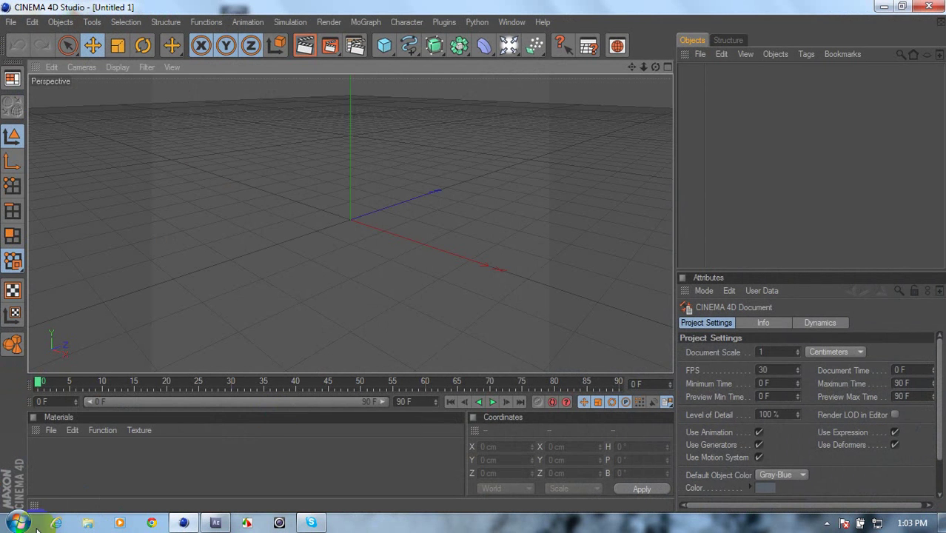
{"action": "left_click", "coordinate": [52, 473]}
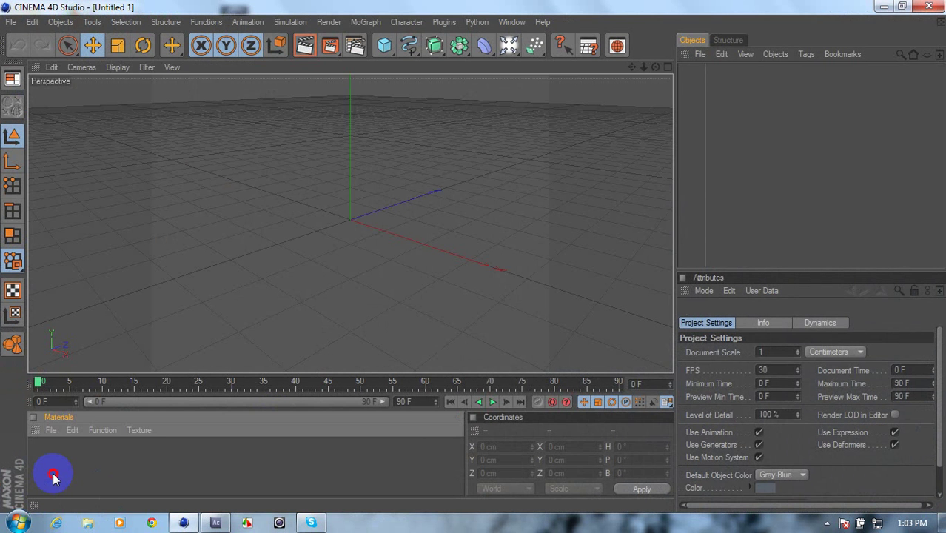
{"action": "left_click", "coordinate": [49, 431]}
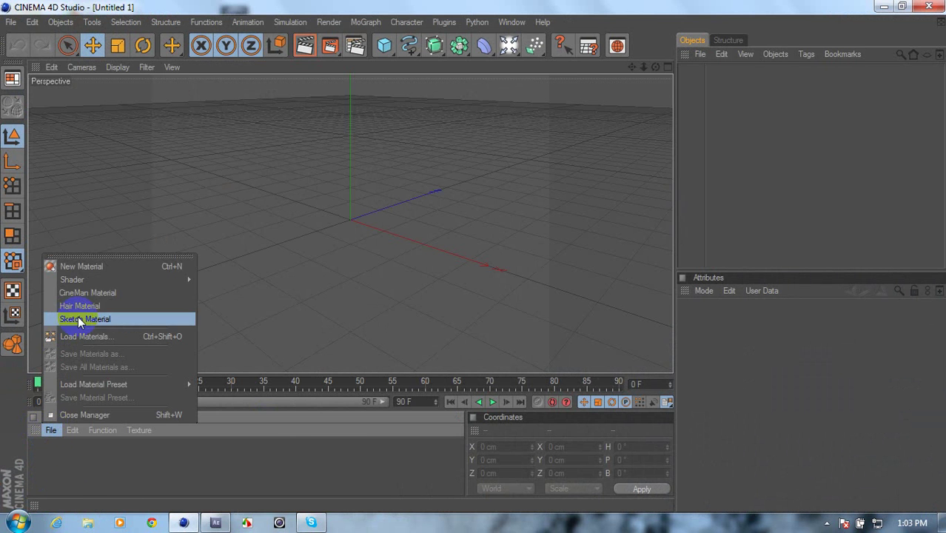
{"action": "left_click", "coordinate": [87, 265]}
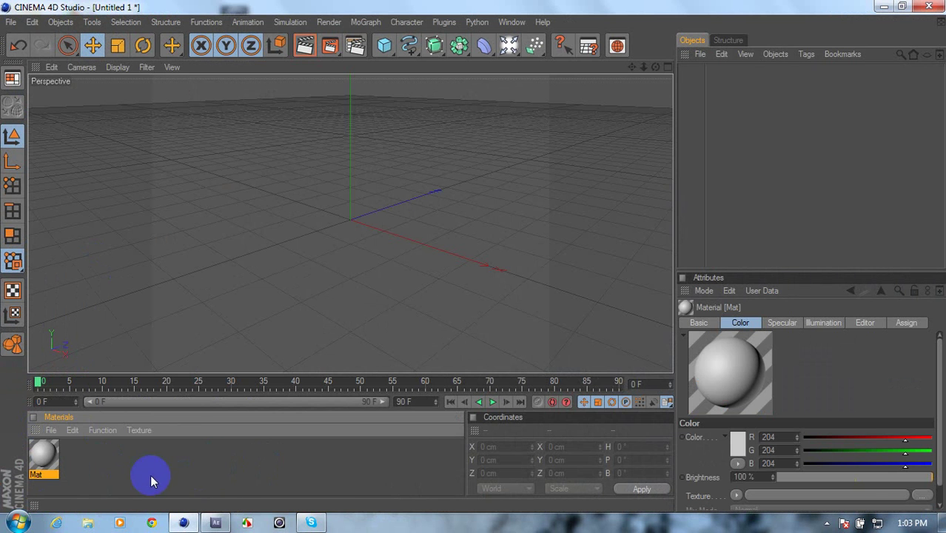
Load the Highrise2_00000 image as the material's Color texture without copying it to the document location, and close the material editor.
{"action": "double_click", "coordinate": [44, 459]}
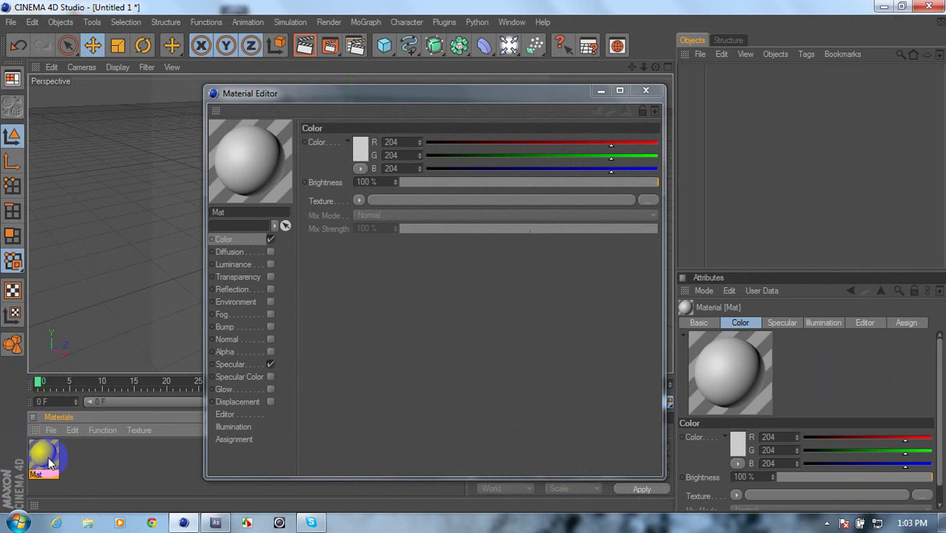
{"action": "left_click", "coordinate": [361, 202]}
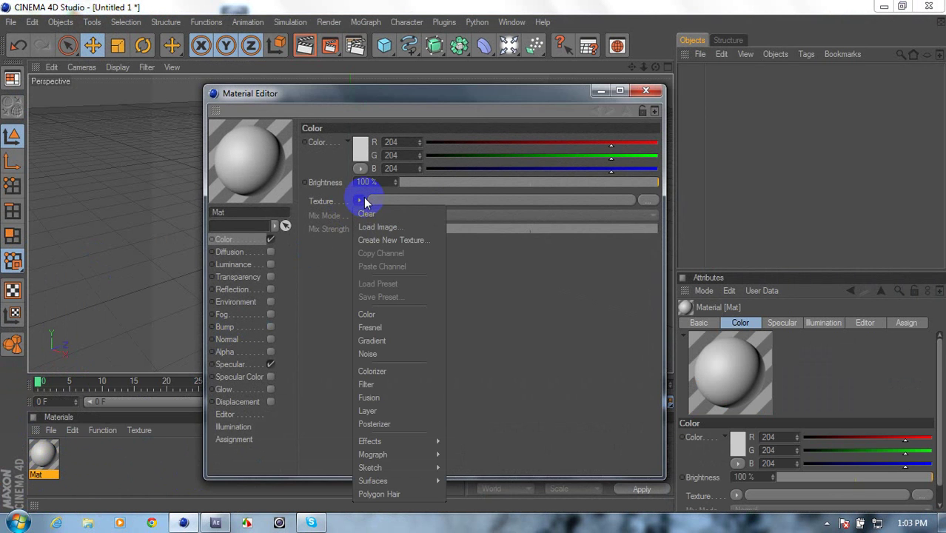
{"action": "left_click", "coordinate": [368, 225]}
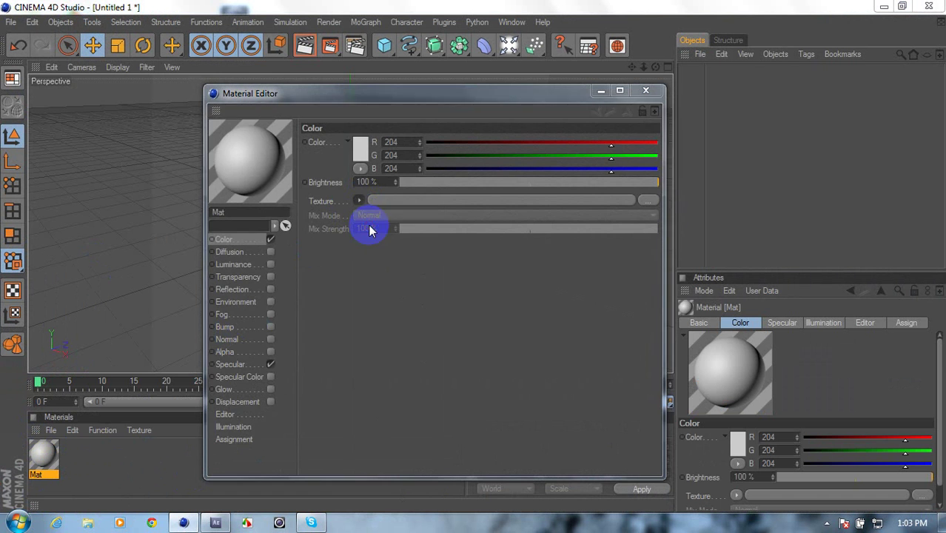
{"action": "left_click_drag", "start_coordinate": [668, 201], "coordinate": [672, 355]}
{"action": "left_click", "coordinate": [403, 255]}
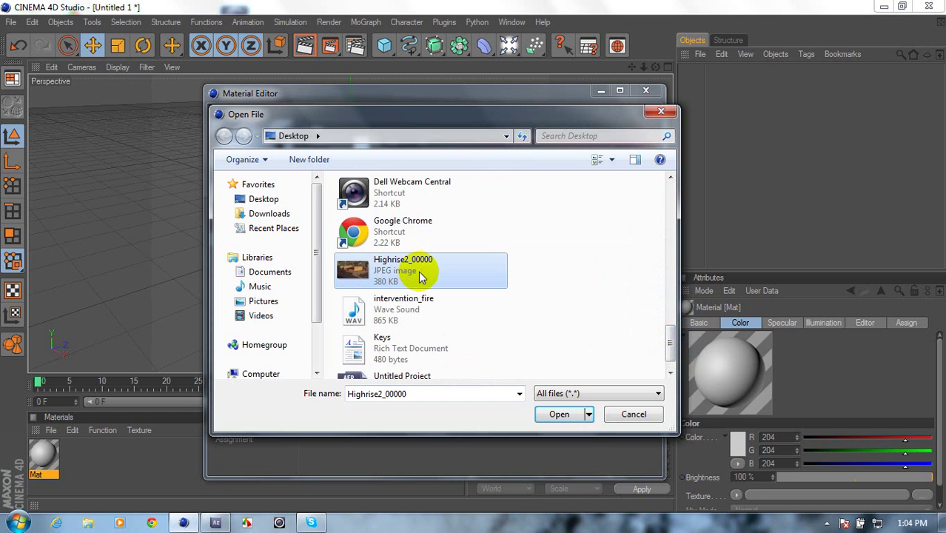
{"action": "left_click", "coordinate": [561, 415]}
{"action": "left_click", "coordinate": [566, 310]}
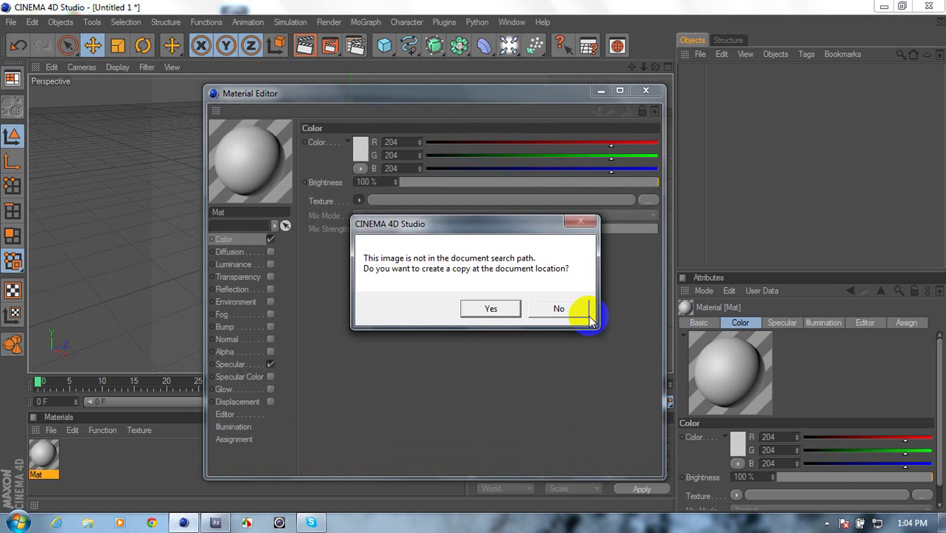
{"action": "left_click", "coordinate": [646, 90]}
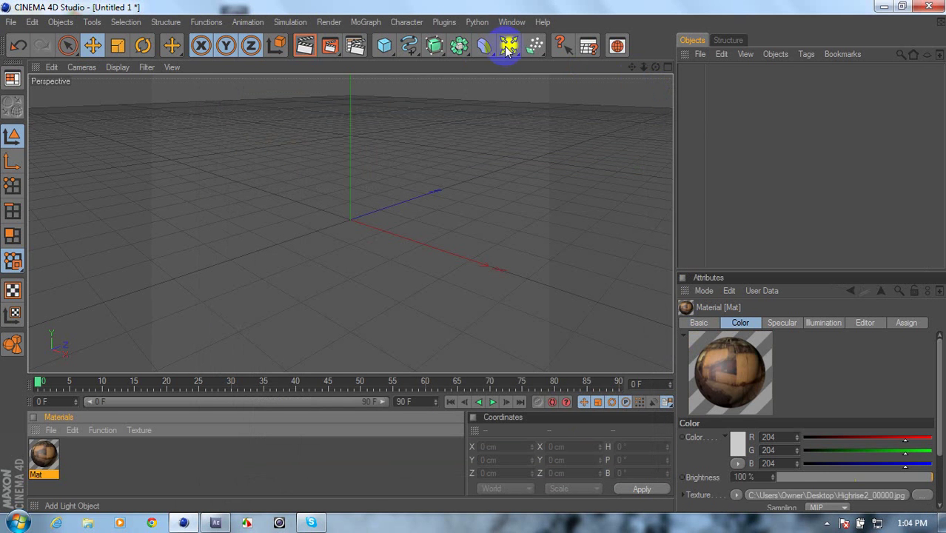
Add a Background object to the scene and apply the image material to it.
{"action": "left_click", "coordinate": [508, 47]}
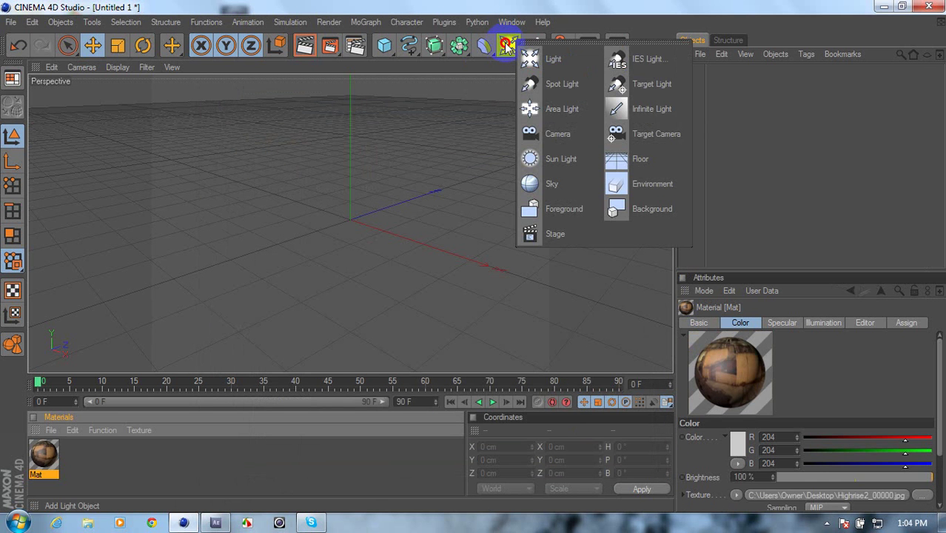
{"action": "left_click_drag", "start_coordinate": [507, 42], "coordinate": [651, 211]}
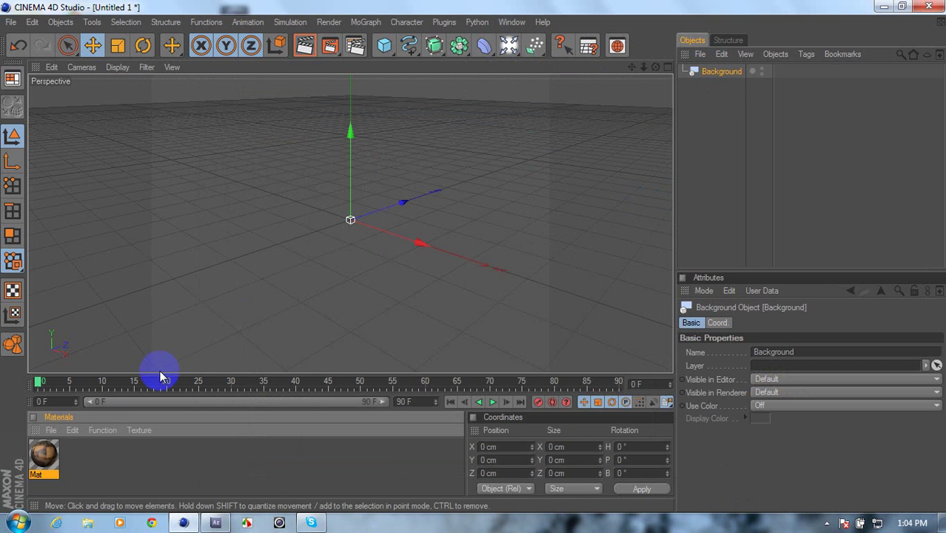
{"action": "left_click_drag", "start_coordinate": [43, 457], "coordinate": [726, 71]}
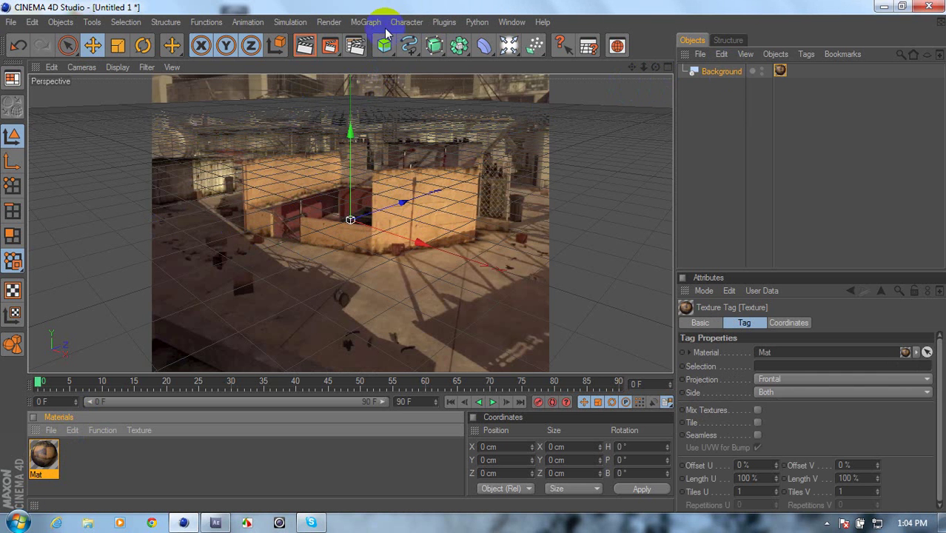
Set the render output preset to HDV/HDTV 720 25 in the render settings.
{"action": "left_click", "coordinate": [338, 23]}
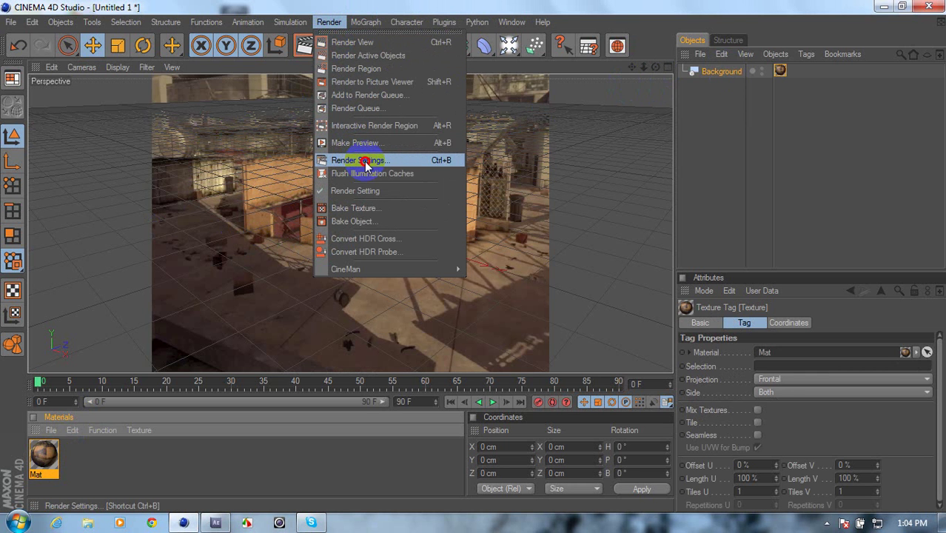
{"action": "left_click", "coordinate": [365, 161]}
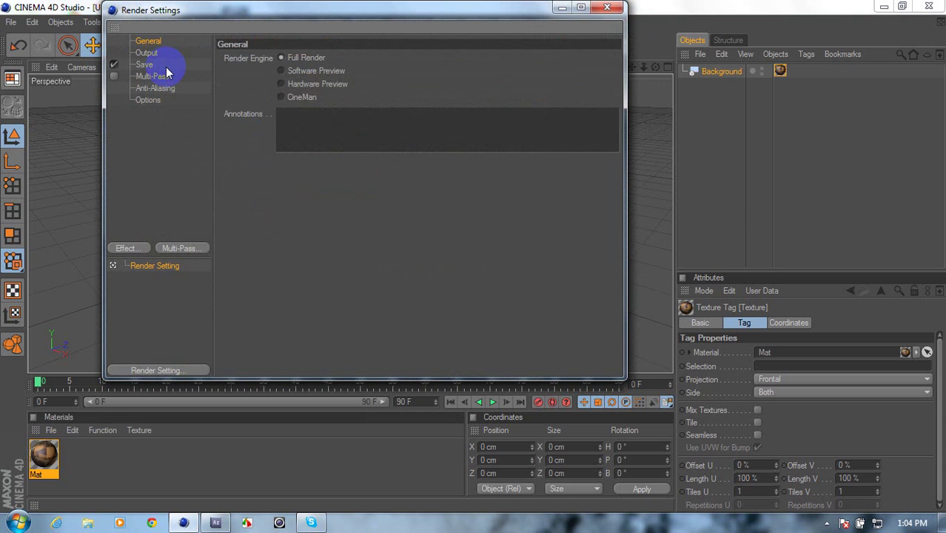
{"action": "left_click", "coordinate": [157, 52]}
{"action": "left_click", "coordinate": [233, 58]}
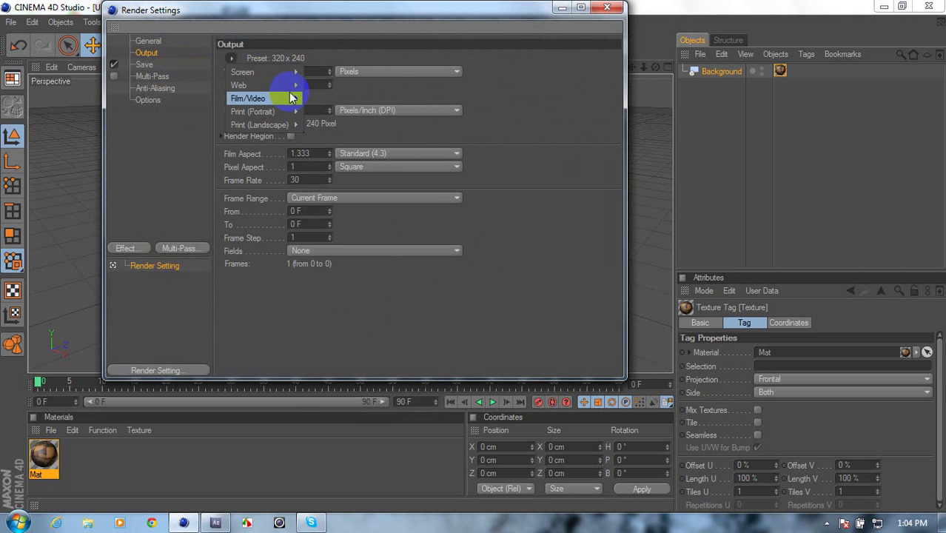
{"action": "left_click", "coordinate": [239, 60]}
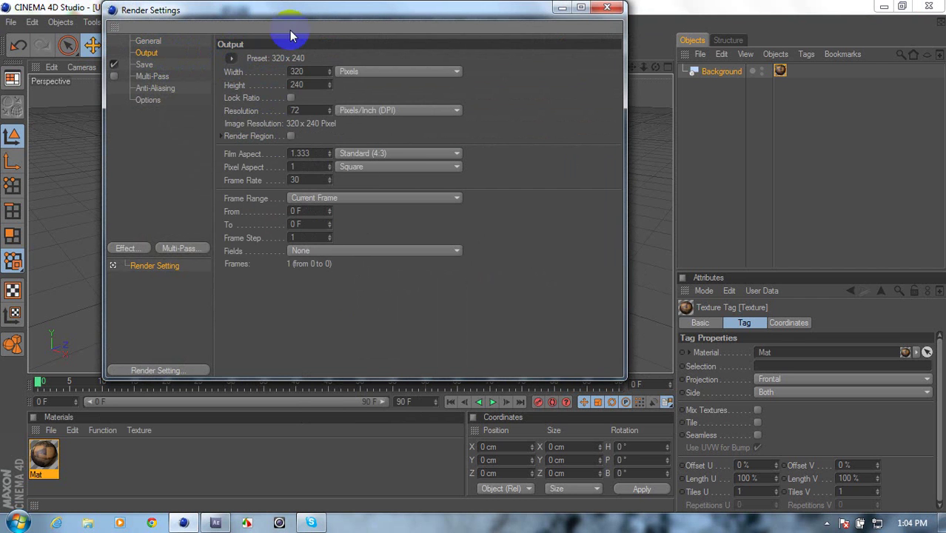
{"action": "left_click", "coordinate": [231, 58]}
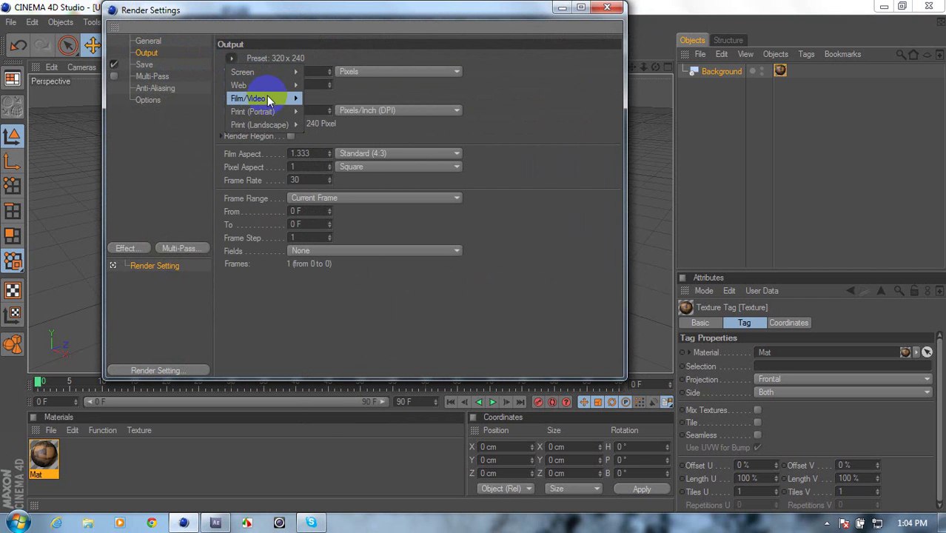
{"action": "mouse_move", "coordinate": [270, 100]}
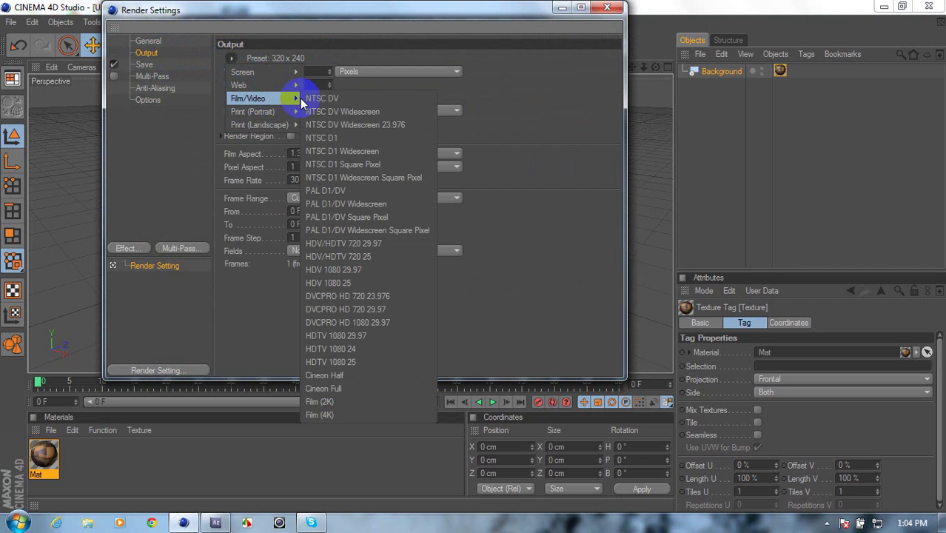
{"action": "left_click", "coordinate": [372, 256]}
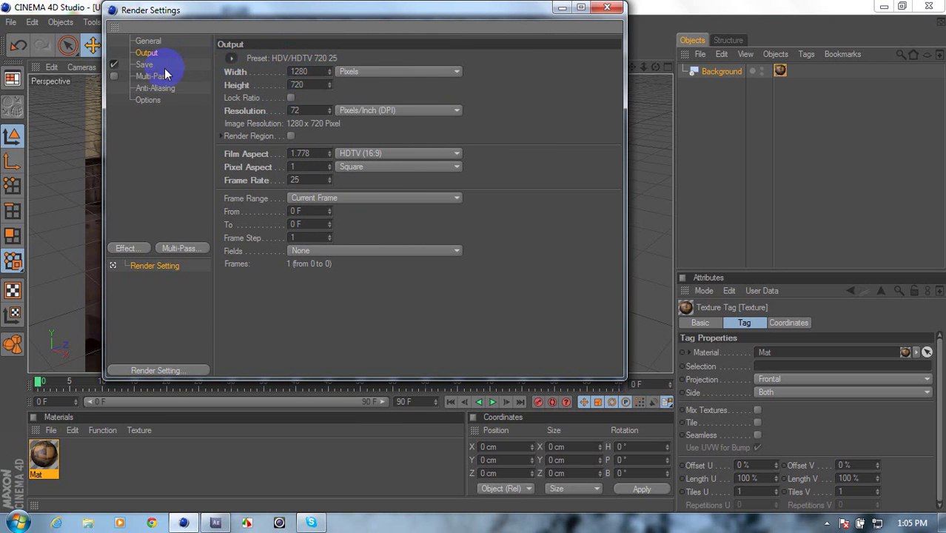
Set the format for saved renders to AVI Movie.
{"action": "left_click", "coordinate": [145, 65]}
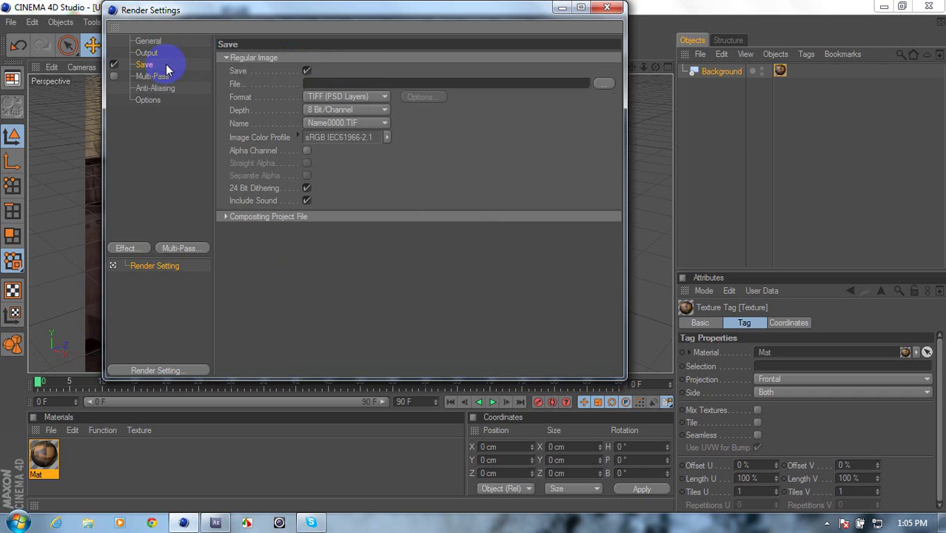
{"action": "left_click", "coordinate": [349, 96]}
{"action": "left_click", "coordinate": [342, 299]}
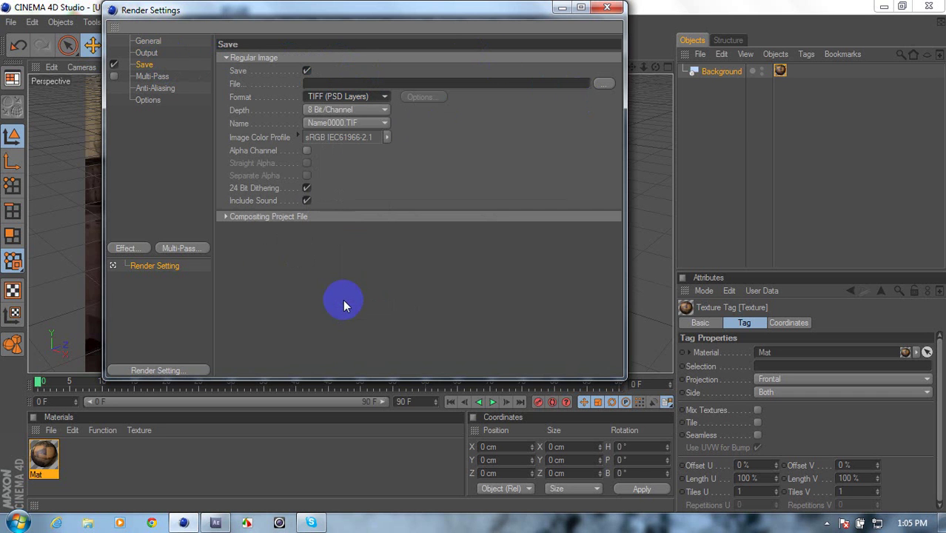
{"action": "left_click", "coordinate": [368, 97]}
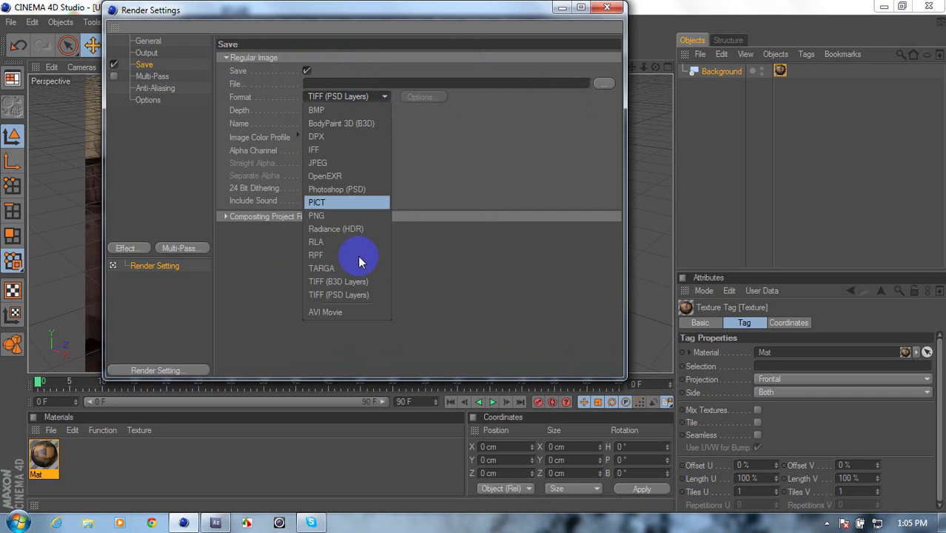
{"action": "left_click", "coordinate": [345, 311]}
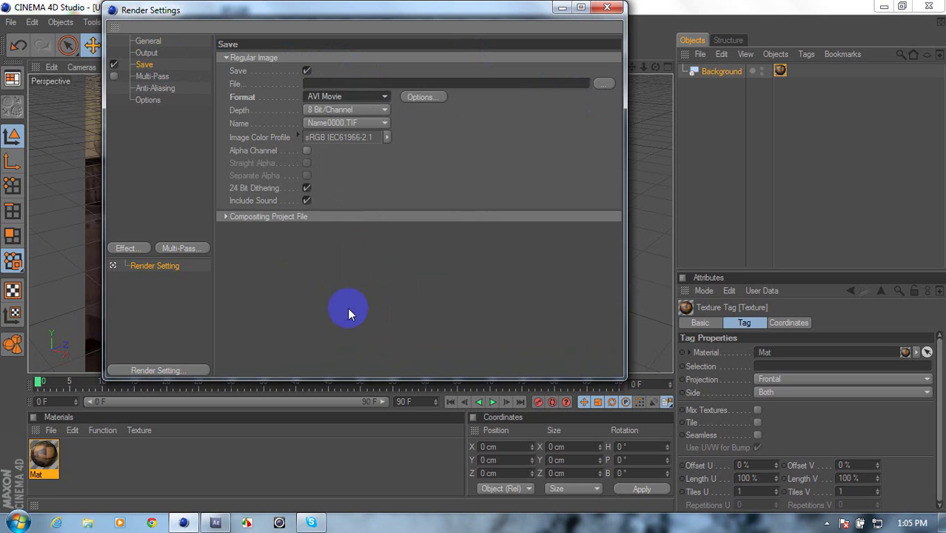
Set the render output file to Cini on the desktop and close the render settings.
{"action": "left_click", "coordinate": [601, 84]}
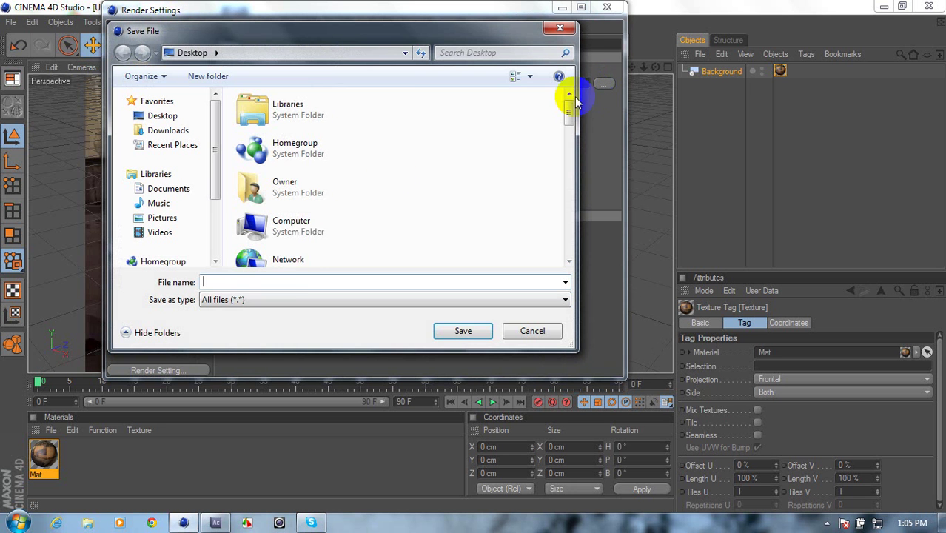
{"action": "left_click", "coordinate": [280, 283]}
{"action": "type", "text": "Cini"}
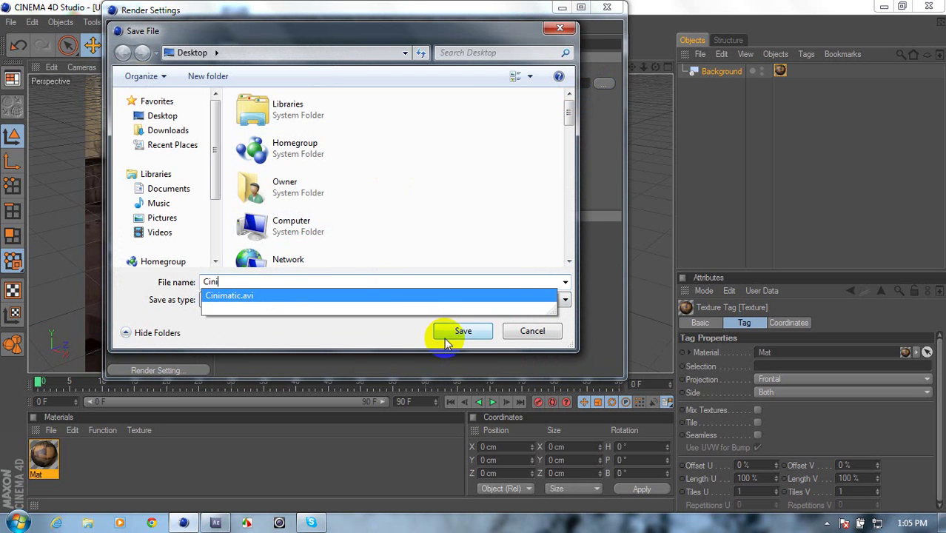
{"action": "left_click", "coordinate": [459, 332]}
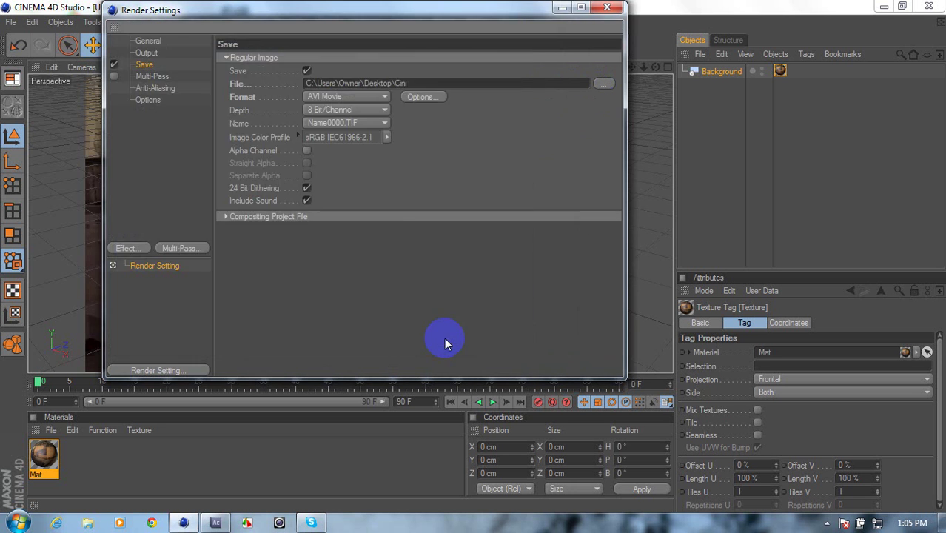
{"action": "left_click", "coordinate": [618, 9]}
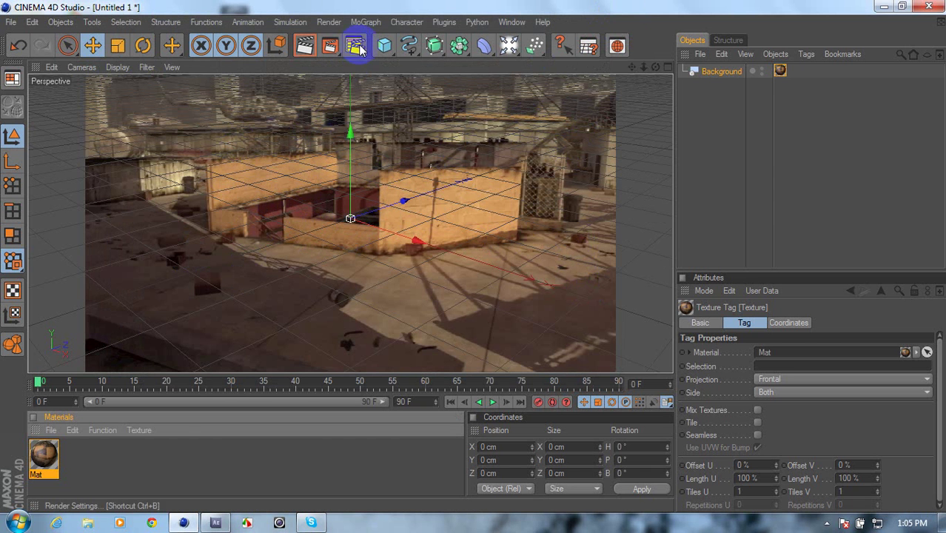
Add a Plane object to the scene and lower it to about -22 cm in Y.
{"action": "left_click", "coordinate": [385, 48]}
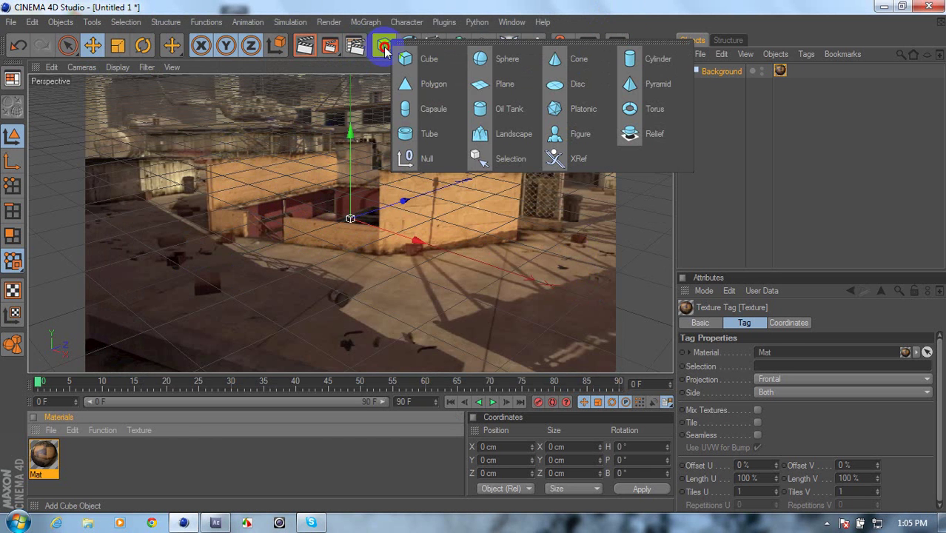
{"action": "left_click", "coordinate": [485, 86]}
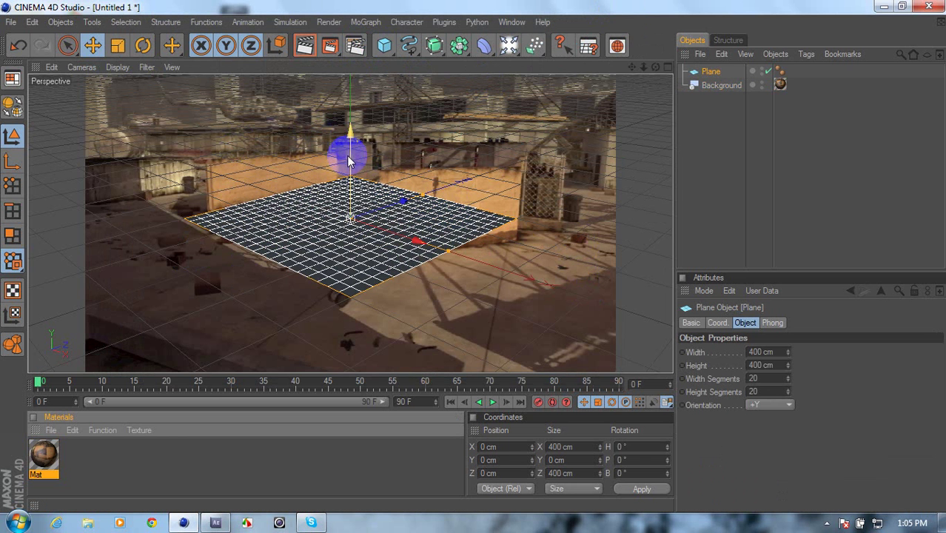
{"action": "left_click", "coordinate": [474, 258]}
{"action": "left_click_drag", "start_coordinate": [473, 258], "coordinate": [481, 261]}
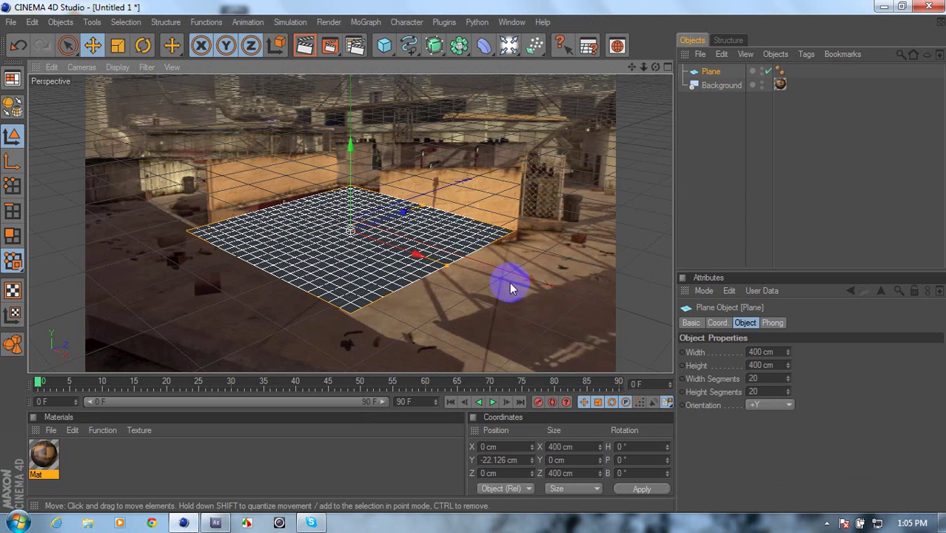
Set the plane's width and height to 800 cm each.
{"action": "left_click", "coordinate": [760, 351]}
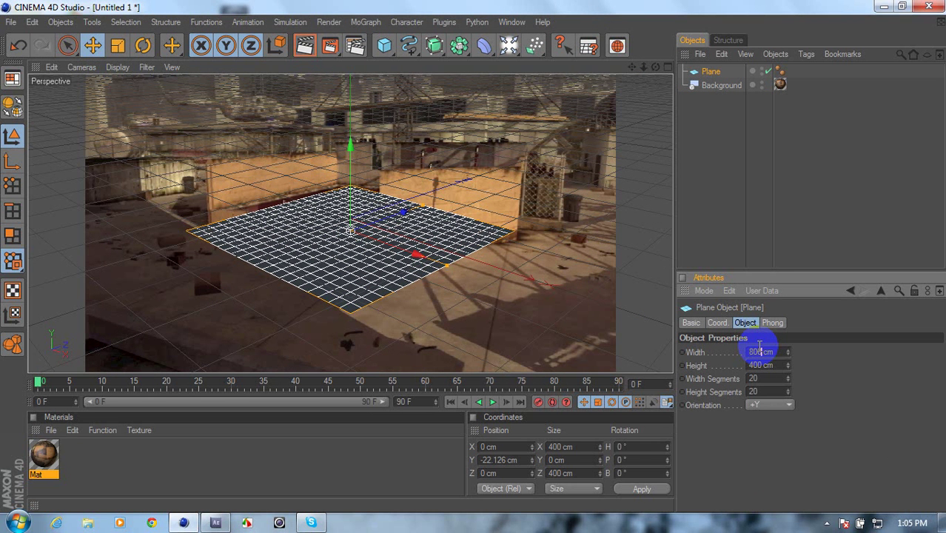
{"action": "type", "text": "800"}
{"action": "key", "text": "Return"}
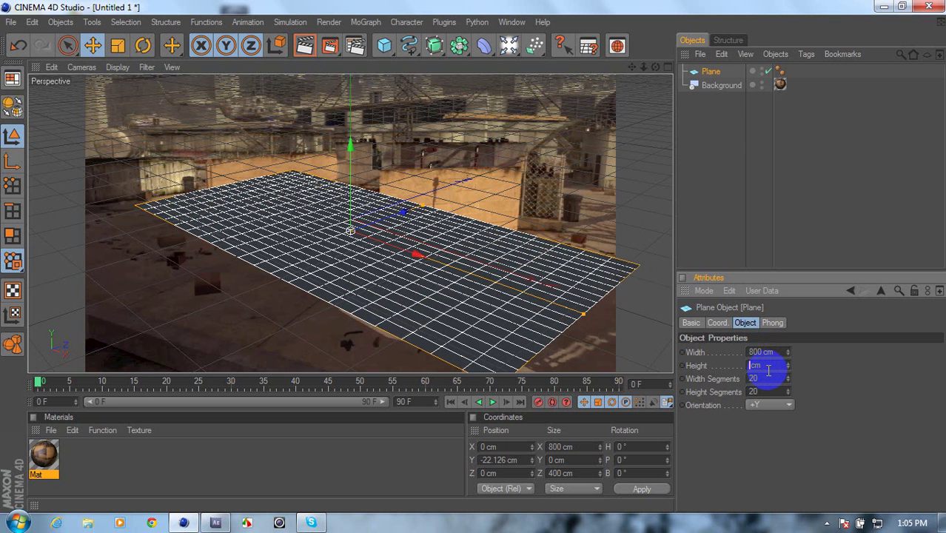
{"action": "key", "text": "Return"}
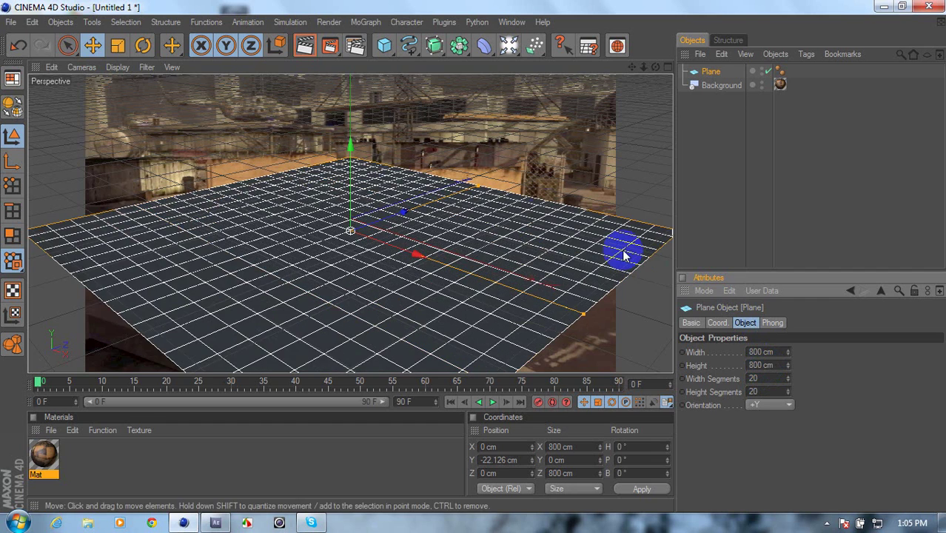
Move the plane over the ground in front of the orange walls, to about X -642, Y -551, Z 721 cm.
{"action": "left_click", "coordinate": [474, 256]}
{"action": "mouse_move", "coordinate": [474, 256]}
{"action": "left_mouse_down"}
{"action": "mouse_move", "coordinate": [338, 144]}
{"action": "mouse_move", "coordinate": [473, 255]}
{"action": "left_mouse_up"}
{"action": "left_click_drag", "start_coordinate": [359, 353], "coordinate": [422, 302]}
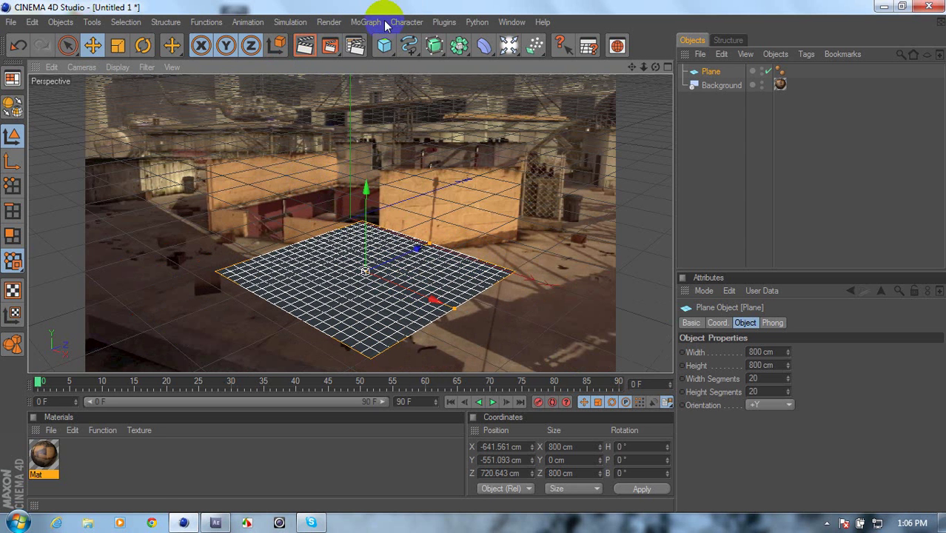
Add a MoText object with its default text cleared and its depth set to 106.
{"action": "left_click", "coordinate": [363, 22]}
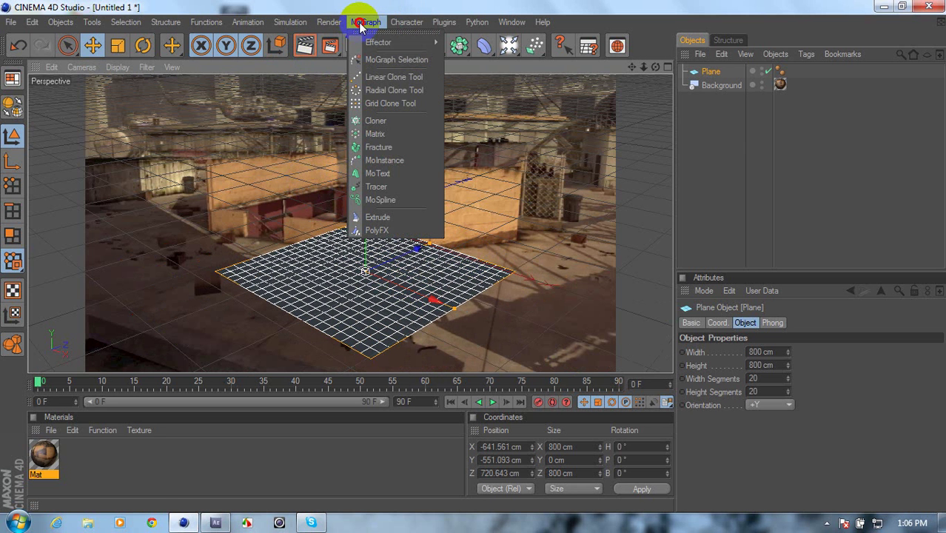
{"action": "left_click", "coordinate": [420, 171]}
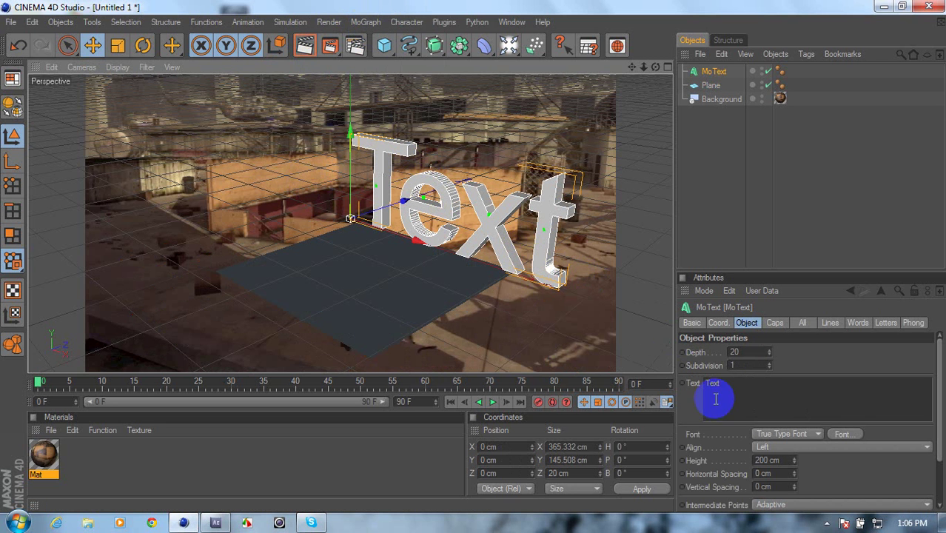
{"action": "left_click", "coordinate": [740, 396]}
{"action": "key", "text": "ctrl+a"}
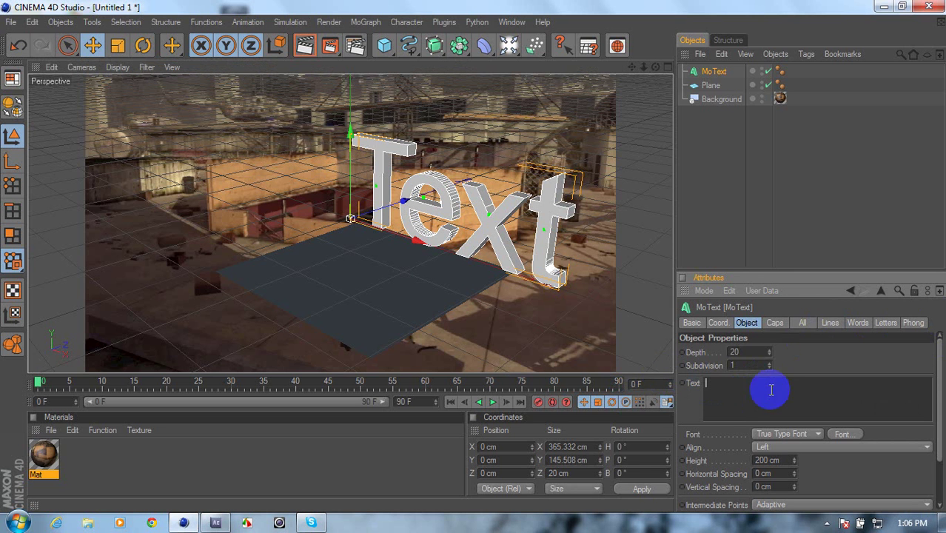
{"action": "left_click_drag", "start_coordinate": [770, 355], "coordinate": [769, 351]}
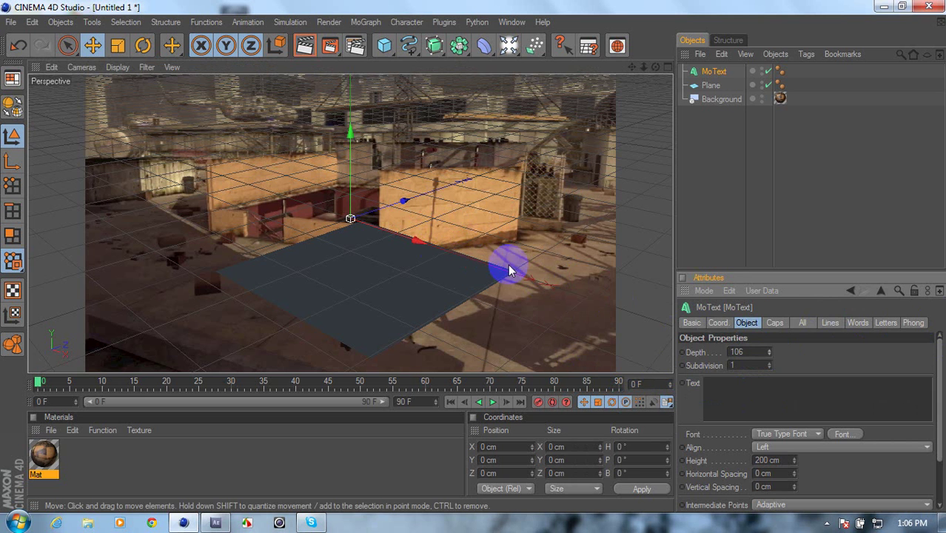
Enter FINXSH as the text of the MoText object.
{"action": "left_click", "coordinate": [474, 241]}
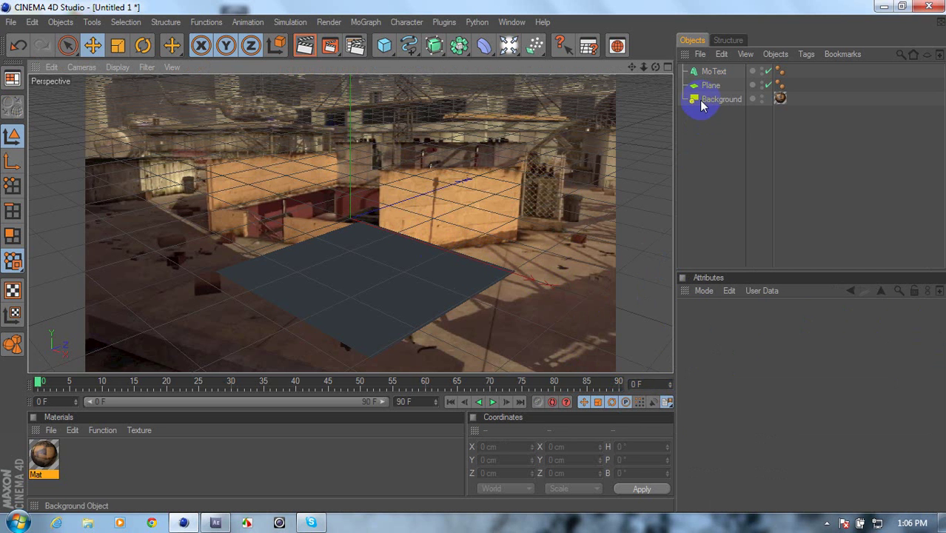
{"action": "left_click", "coordinate": [707, 71]}
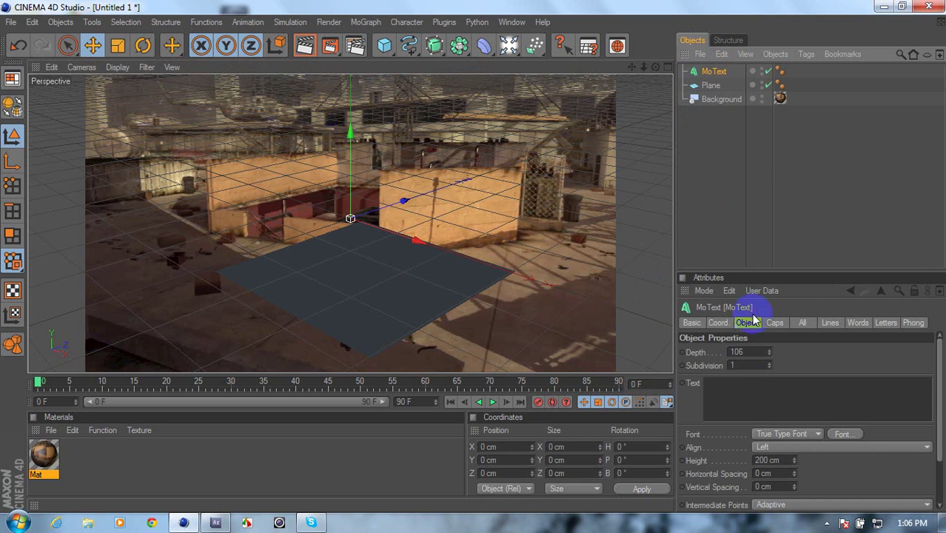
{"action": "left_click", "coordinate": [753, 392]}
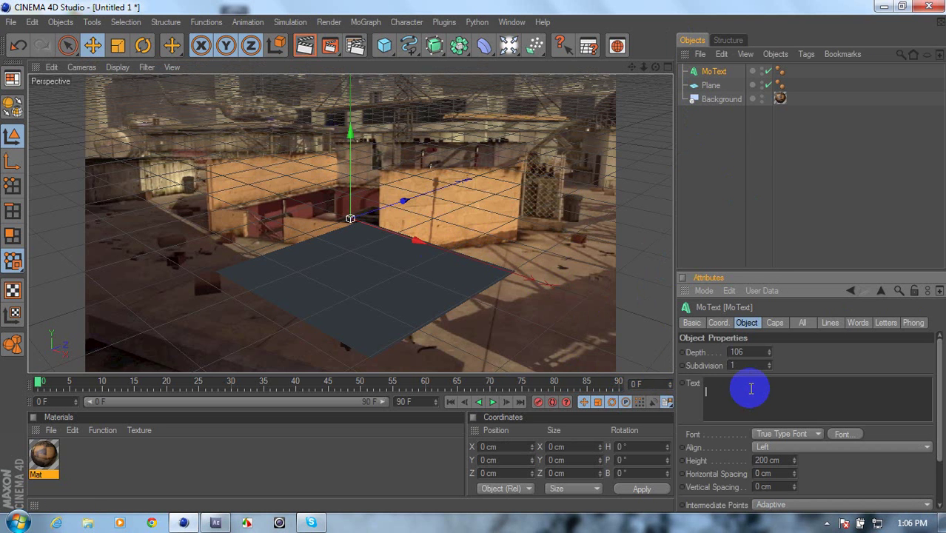
{"action": "left_click", "coordinate": [753, 383]}
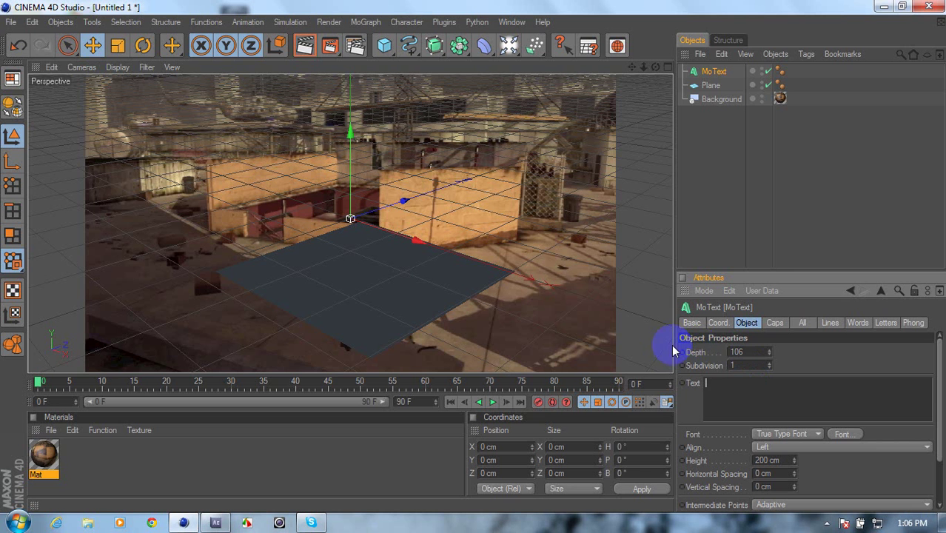
{"action": "type", "text": "FIN"}
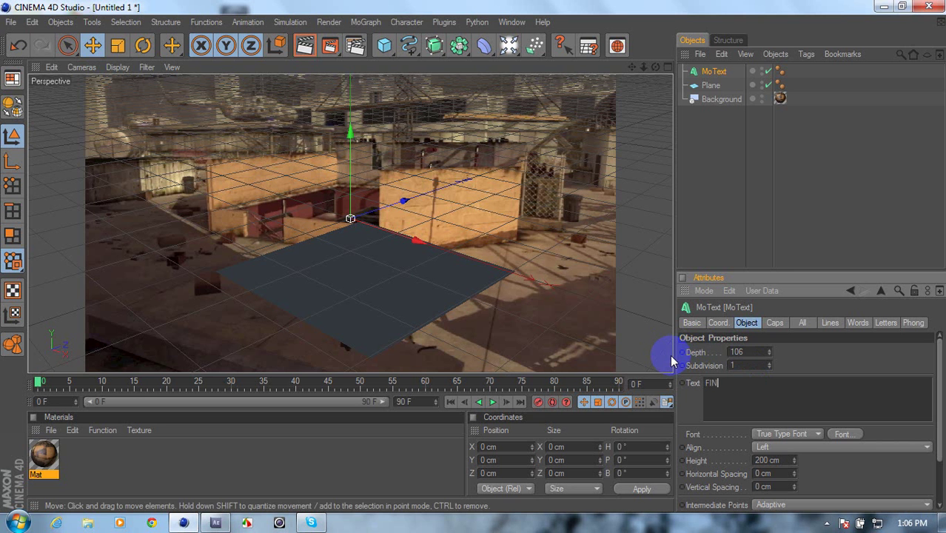
{"action": "type", "text": "XSH"}
{"action": "left_click", "coordinate": [751, 228]}
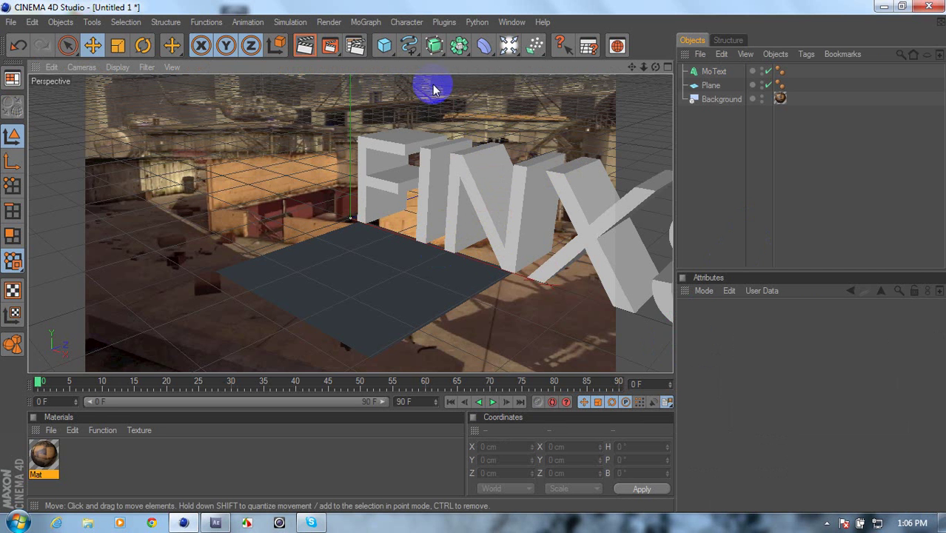
Reduce the MoText object's height to 94 cm and its depth to 50.
{"action": "left_click", "coordinate": [463, 170]}
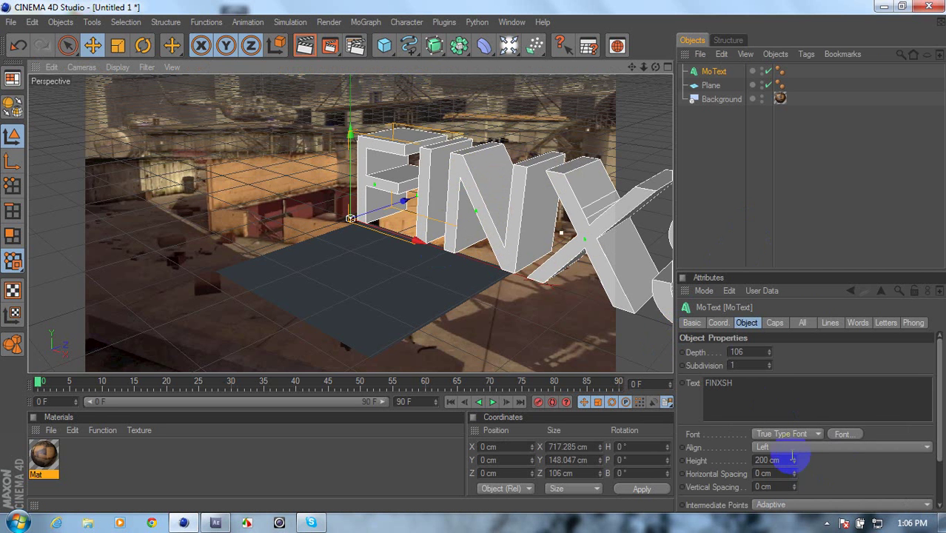
{"action": "left_click_drag", "start_coordinate": [795, 463], "coordinate": [792, 460]}
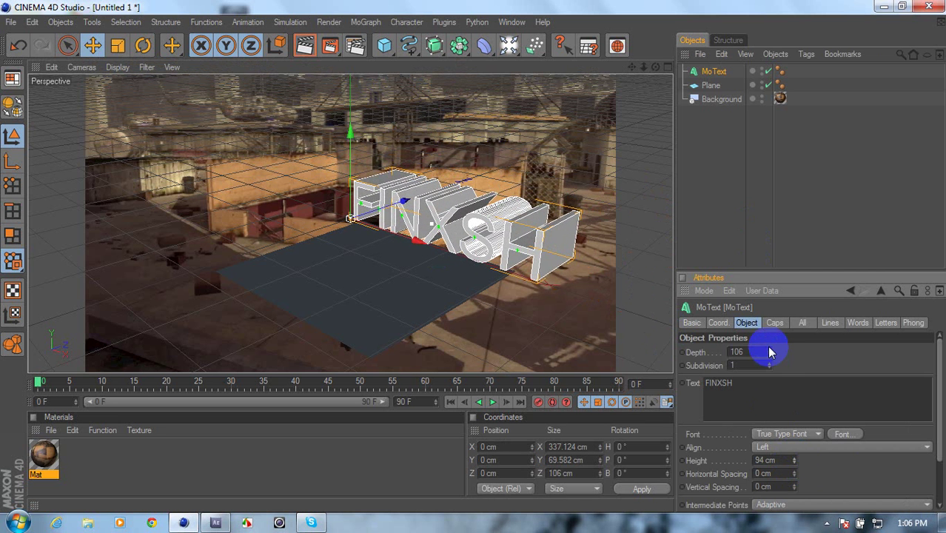
{"action": "left_click_drag", "start_coordinate": [769, 351], "coordinate": [769, 351]}
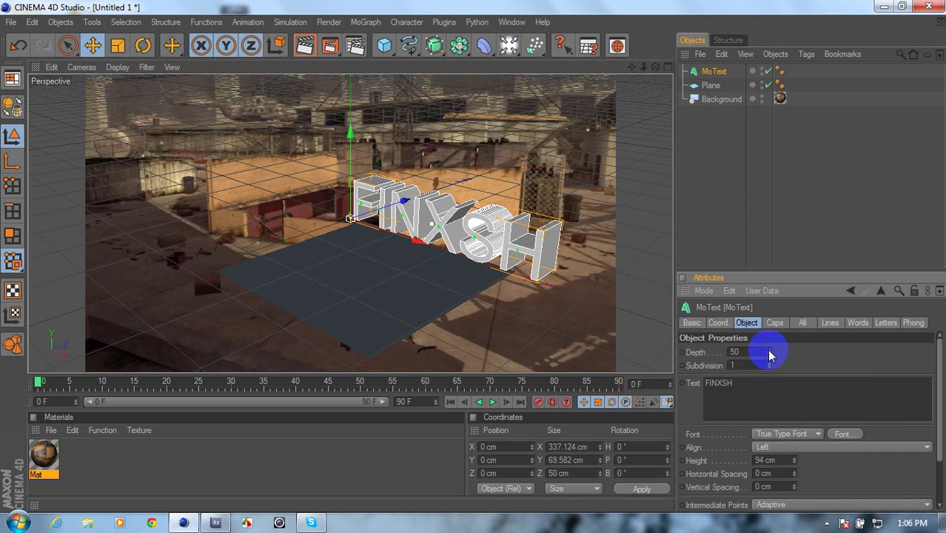
Move the FINXSH MoText object onto the ground plane, to about X -680, Y -533, Z 629 cm.
{"action": "left_click_drag", "start_coordinate": [507, 282], "coordinate": [455, 247]}
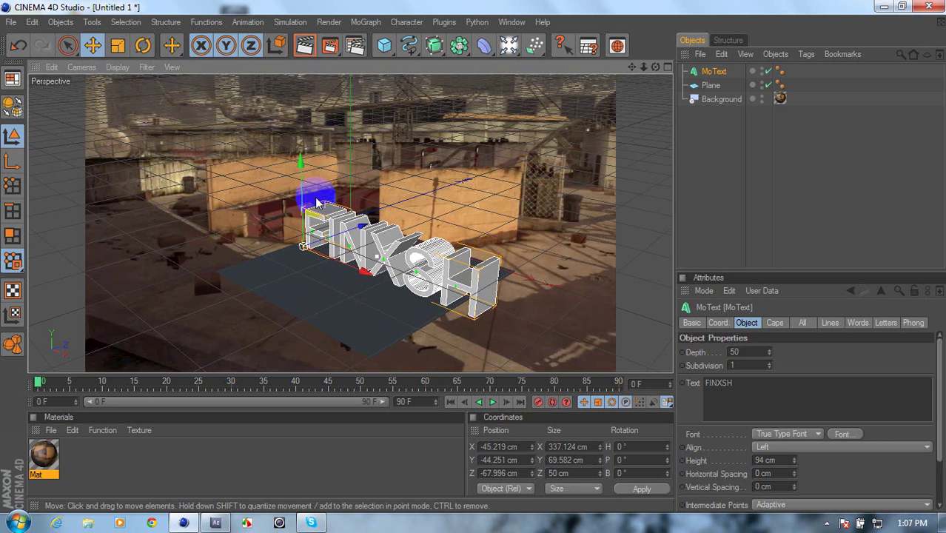
{"action": "left_click_drag", "start_coordinate": [317, 201], "coordinate": [474, 257]}
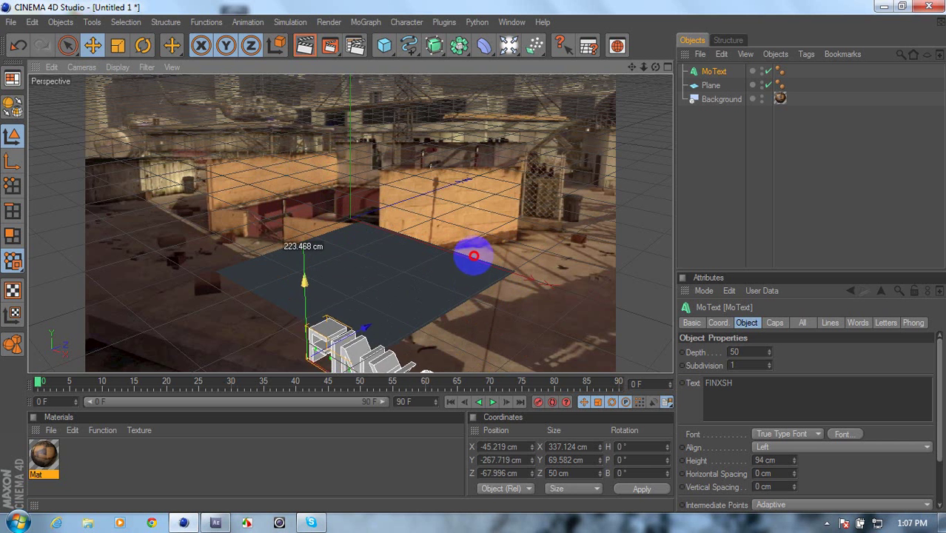
{"action": "left_click_drag", "start_coordinate": [366, 327], "coordinate": [489, 251]}
{"action": "mouse_move", "coordinate": [477, 319]}
{"action": "left_mouse_down"}
{"action": "mouse_move", "coordinate": [474, 256]}
{"action": "mouse_move", "coordinate": [475, 317]}
{"action": "left_mouse_up"}
{"action": "left_click_drag", "start_coordinate": [314, 169], "coordinate": [394, 306]}
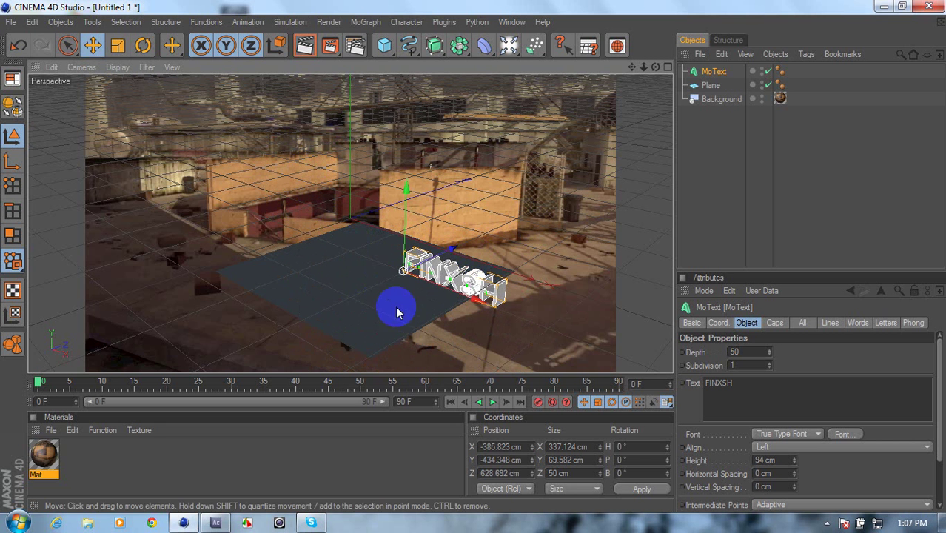
{"action": "mouse_move", "coordinate": [473, 256]}
{"action": "left_mouse_down"}
{"action": "mouse_move", "coordinate": [476, 287]}
{"action": "mouse_move", "coordinate": [468, 247]}
{"action": "mouse_move", "coordinate": [473, 278]}
{"action": "mouse_move", "coordinate": [474, 255]}
{"action": "left_mouse_up"}
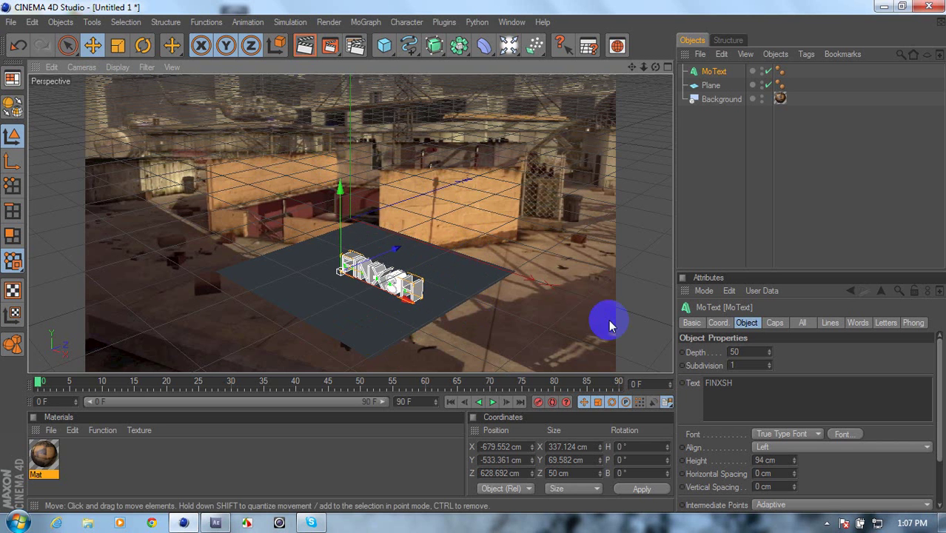
Increase the MoText height to 167 cm and reposition it on the plane at about X -912, Y -546, Z 625 cm.
{"action": "mouse_move", "coordinate": [795, 462]}
{"action": "left_mouse_down"}
{"action": "mouse_move", "coordinate": [785, 461]}
{"action": "mouse_move", "coordinate": [793, 461]}
{"action": "left_mouse_up"}
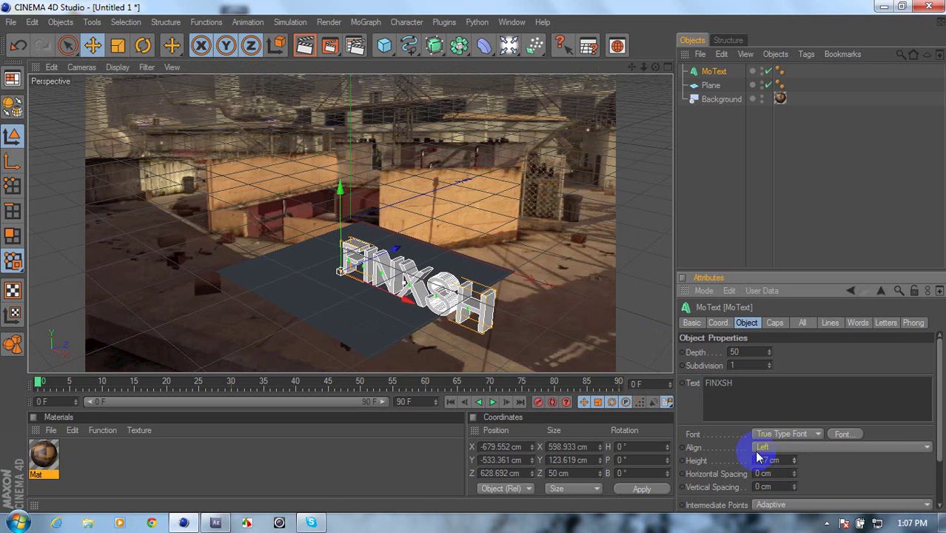
{"action": "mouse_move", "coordinate": [393, 296]}
{"action": "left_mouse_down"}
{"action": "mouse_move", "coordinate": [472, 256]}
{"action": "mouse_move", "coordinate": [394, 298]}
{"action": "left_mouse_up"}
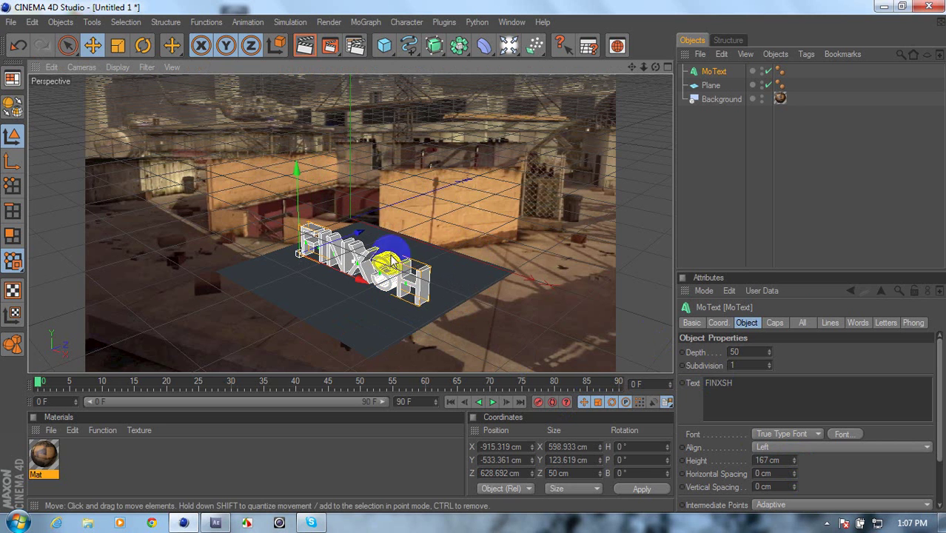
{"action": "left_click", "coordinate": [463, 270]}
{"action": "left_click_drag", "start_coordinate": [465, 271], "coordinate": [434, 256]}
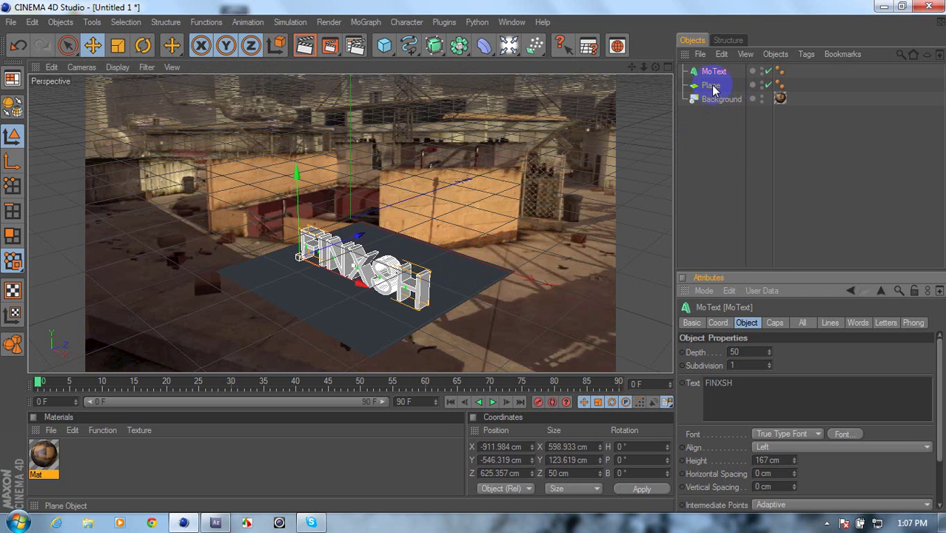
Move the MoText and Plane together to about Y -728, Z 848 cm and preview the render in the viewport.
{"action": "left_click", "coordinate": [711, 86]}
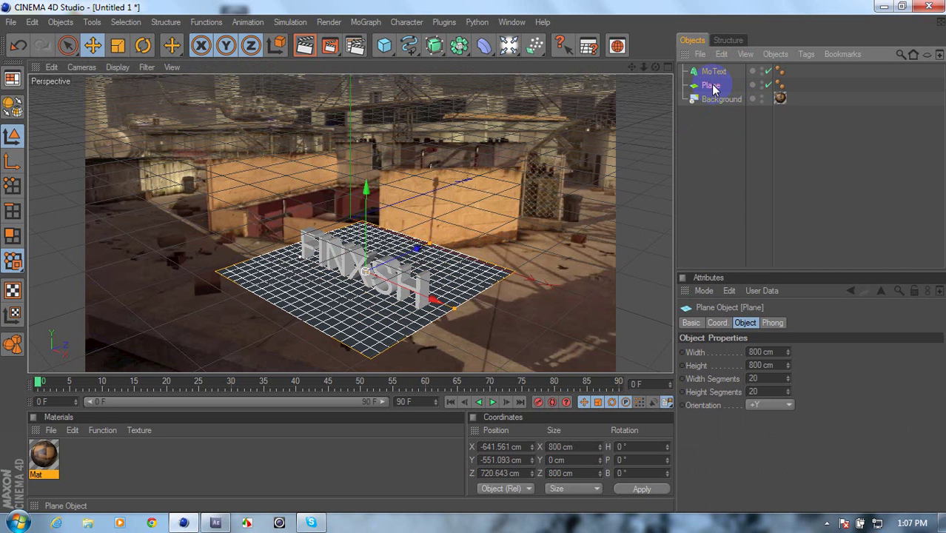
{"action": "left_click", "coordinate": [714, 72], "text": "ctrl"}
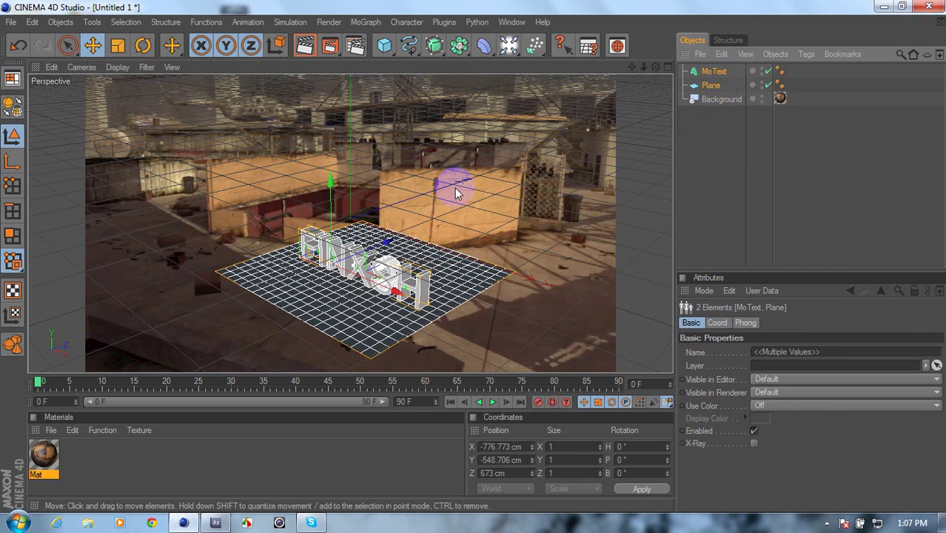
{"action": "left_click_drag", "start_coordinate": [396, 242], "coordinate": [474, 256]}
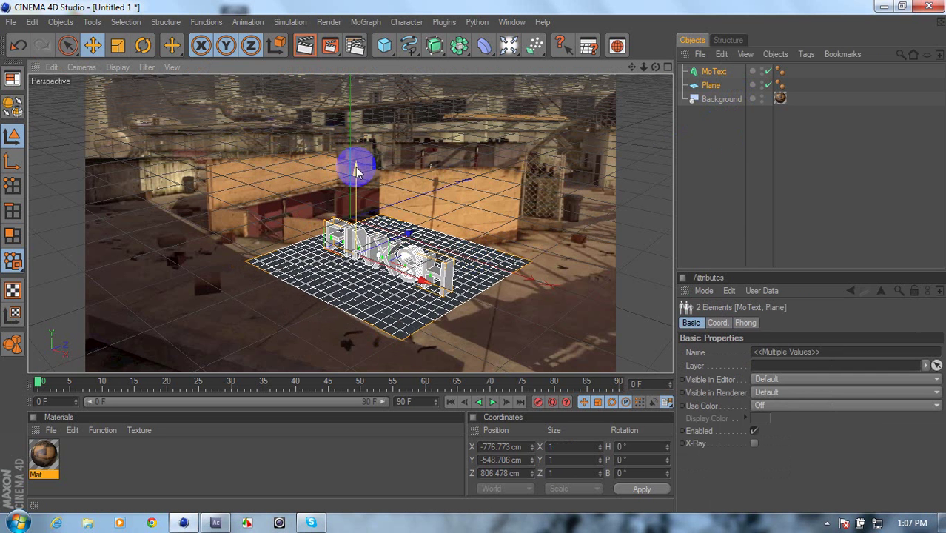
{"action": "left_click_drag", "start_coordinate": [359, 164], "coordinate": [470, 249]}
{"action": "left_click_drag", "start_coordinate": [406, 250], "coordinate": [383, 253]}
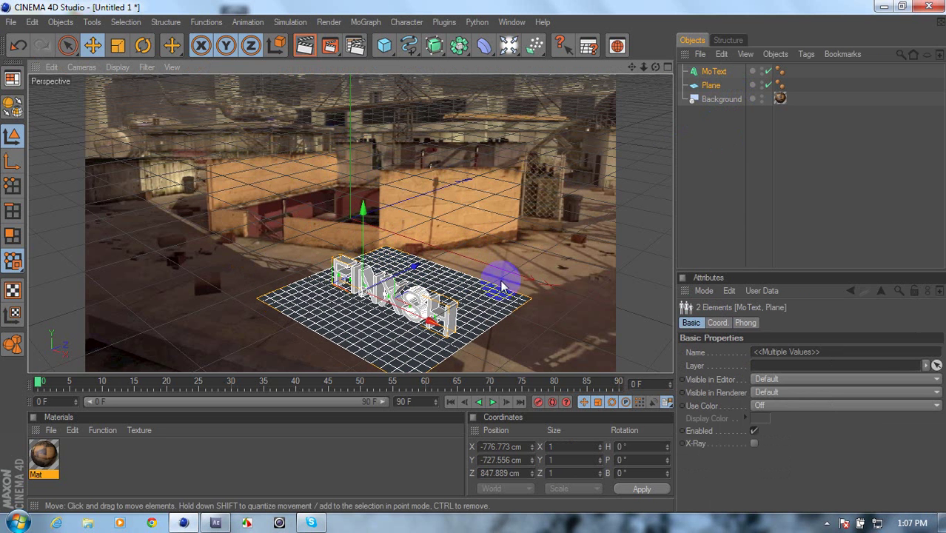
{"action": "left_click", "coordinate": [698, 236]}
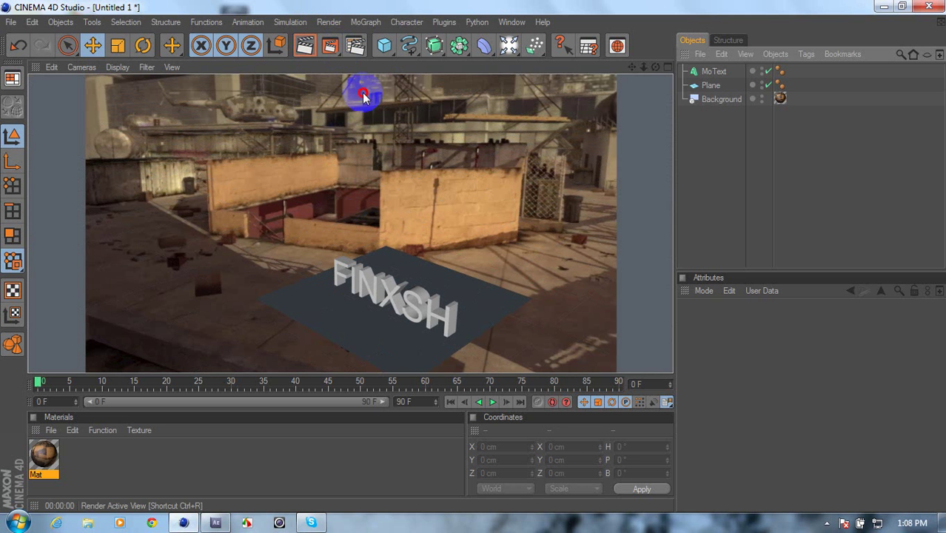
{"action": "left_click", "coordinate": [662, 143]}
Apply the background material Mat to the Plane and add a Compositing tag with Compositing Background enabled.
{"action": "left_click", "coordinate": [709, 86]}
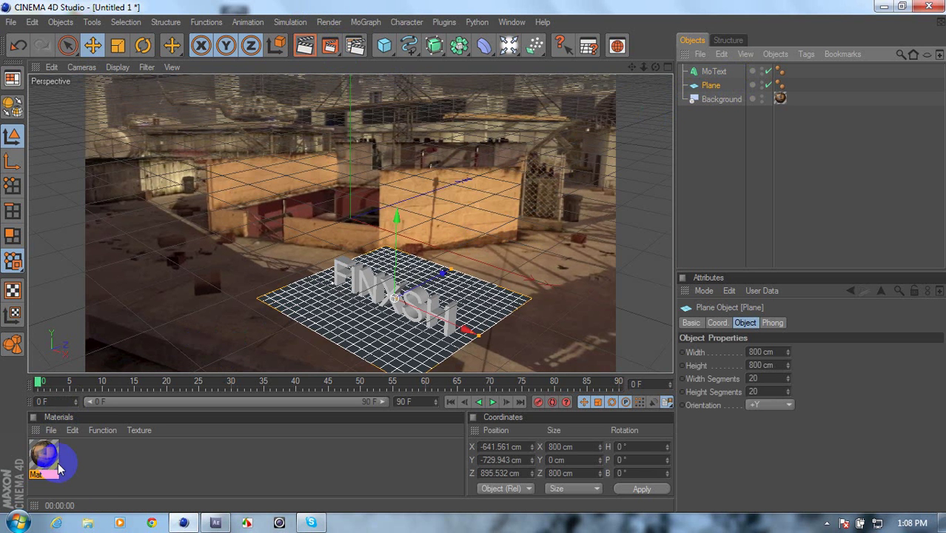
{"action": "left_click_drag", "start_coordinate": [51, 465], "coordinate": [712, 89]}
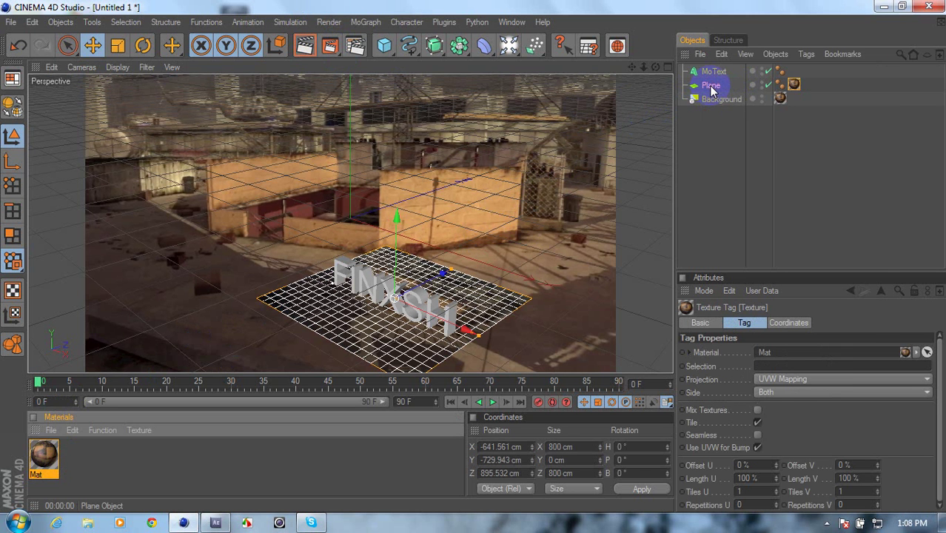
{"action": "right_click", "coordinate": [712, 90]}
{"action": "mouse_move", "coordinate": [751, 71]}
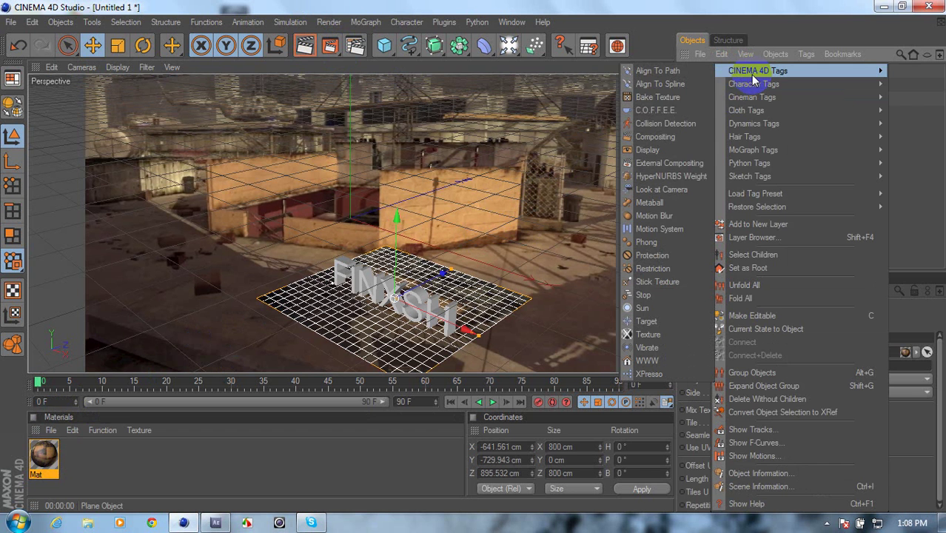
{"action": "left_click", "coordinate": [679, 139]}
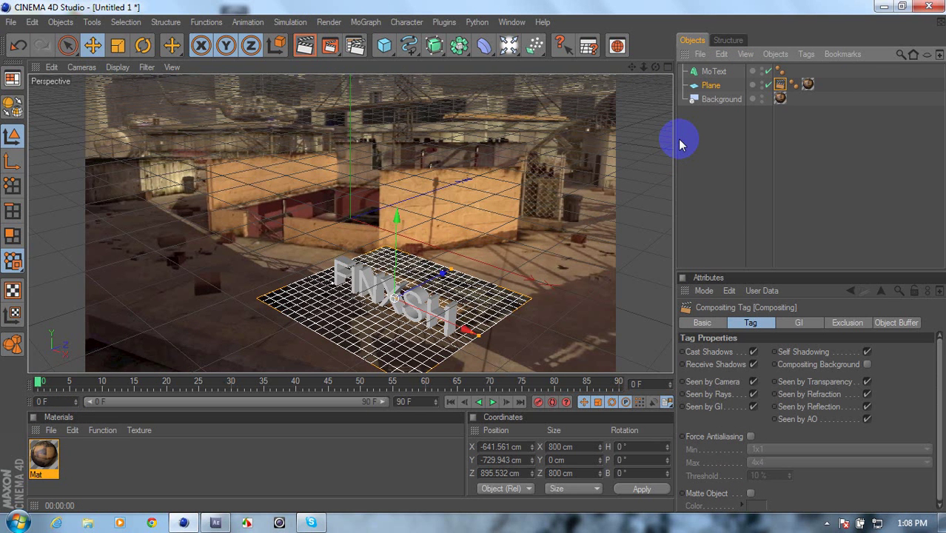
{"action": "left_click", "coordinate": [867, 365]}
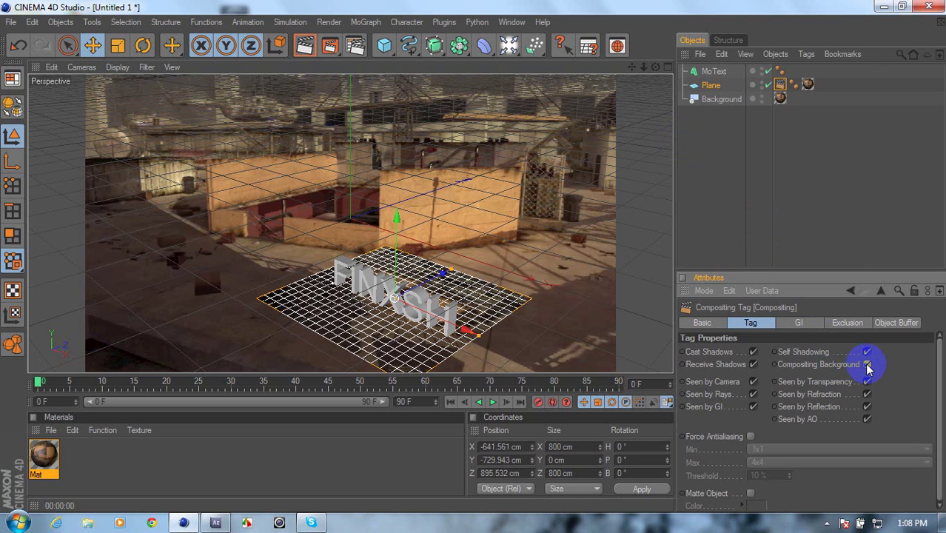
{"action": "left_click", "coordinate": [853, 248]}
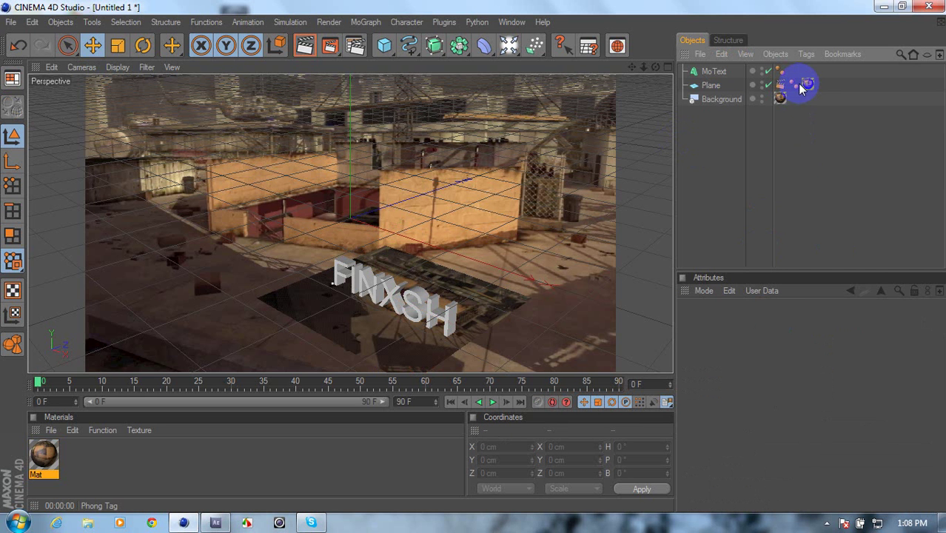
Set the Plane's texture projection to Frontal and render the active view to check the blend.
{"action": "left_click_drag", "start_coordinate": [801, 88], "coordinate": [810, 89]}
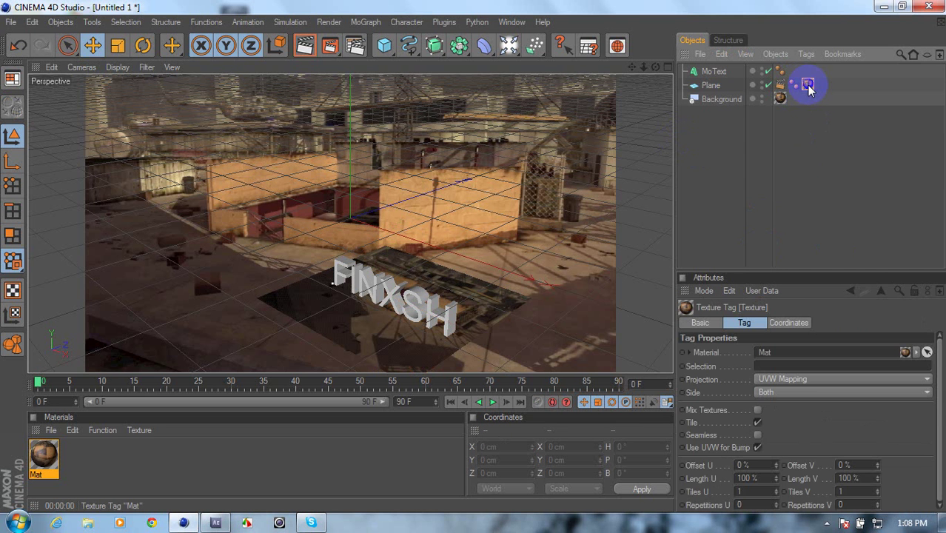
{"action": "left_click", "coordinate": [779, 379]}
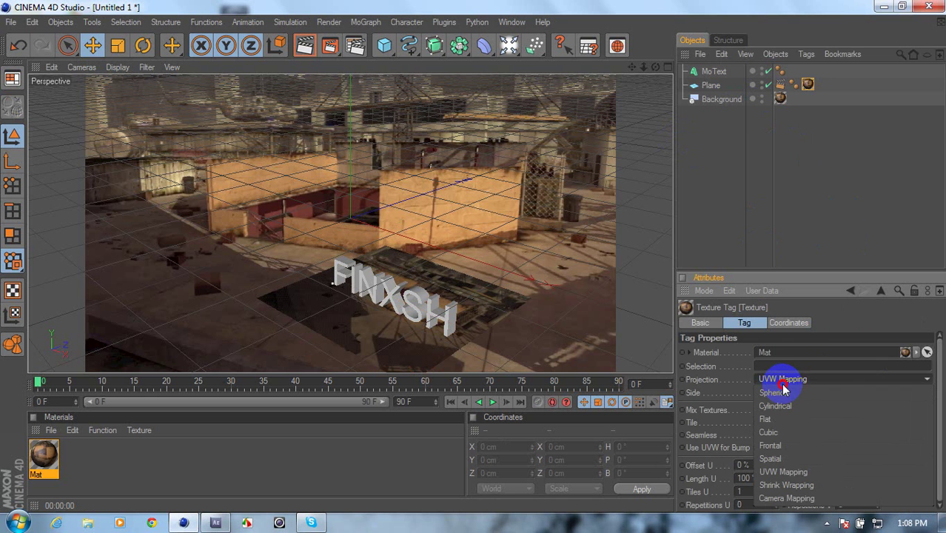
{"action": "scroll", "coordinate": [782, 382], "scroll_direction": "down", "scroll_amount": 2}
{"action": "left_click", "coordinate": [774, 443]}
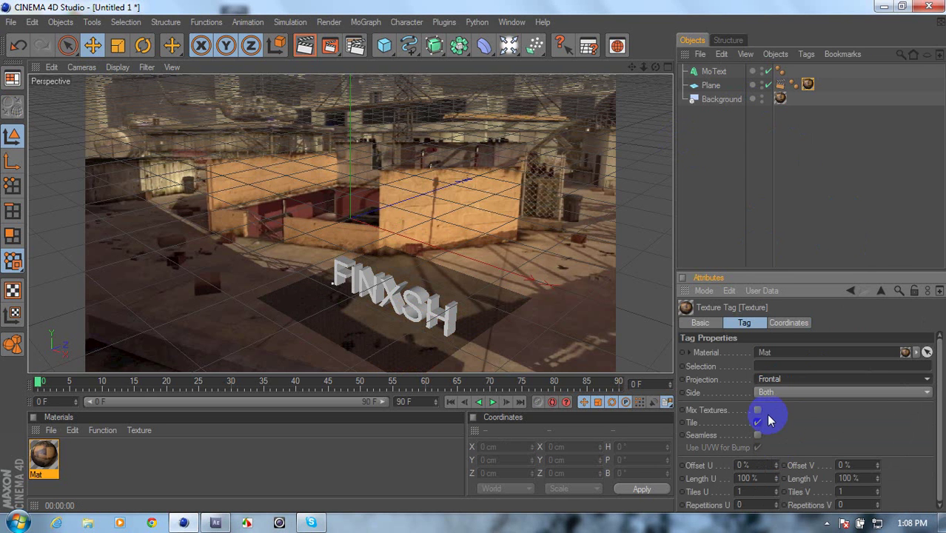
{"action": "left_click", "coordinate": [753, 195]}
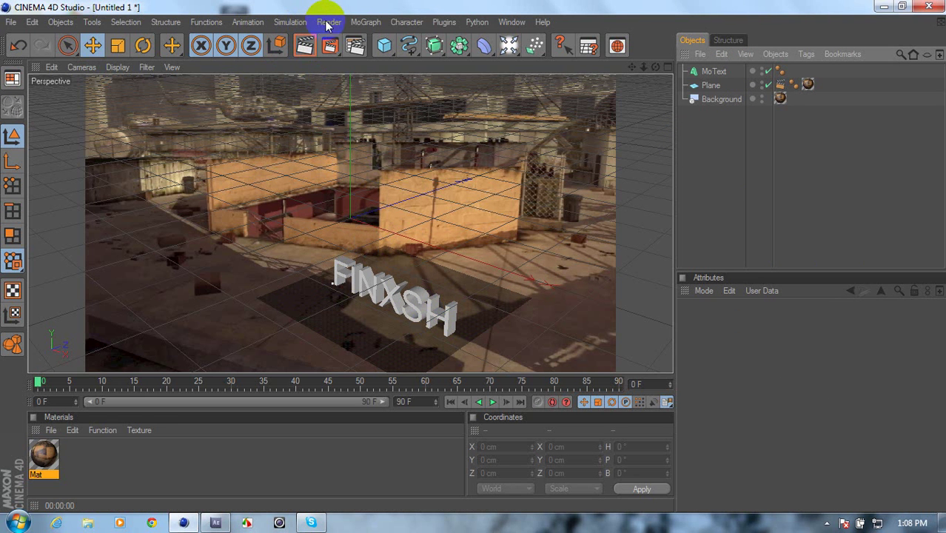
{"action": "left_click", "coordinate": [305, 47]}
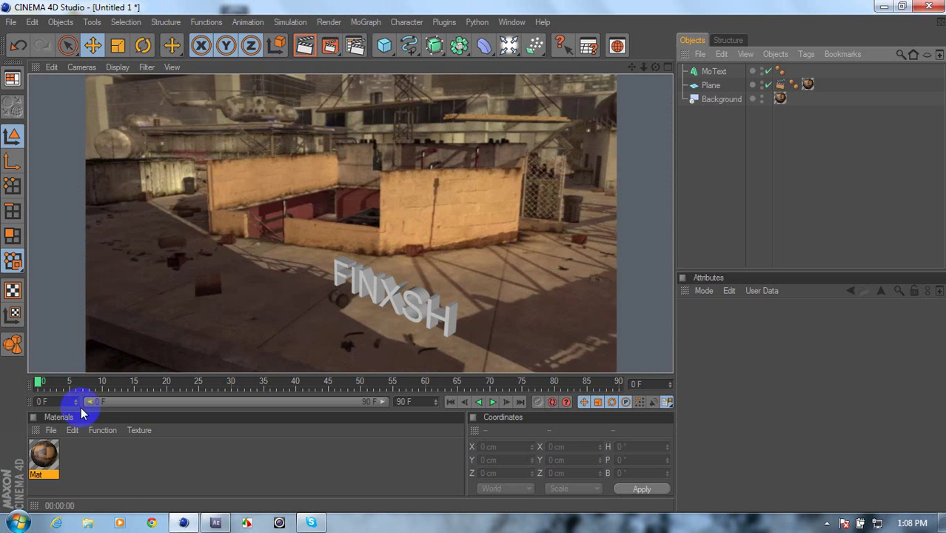
Load the materials from the C4D-MaterialPack-AcrezHD file on the Desktop.
{"action": "left_click", "coordinate": [55, 430]}
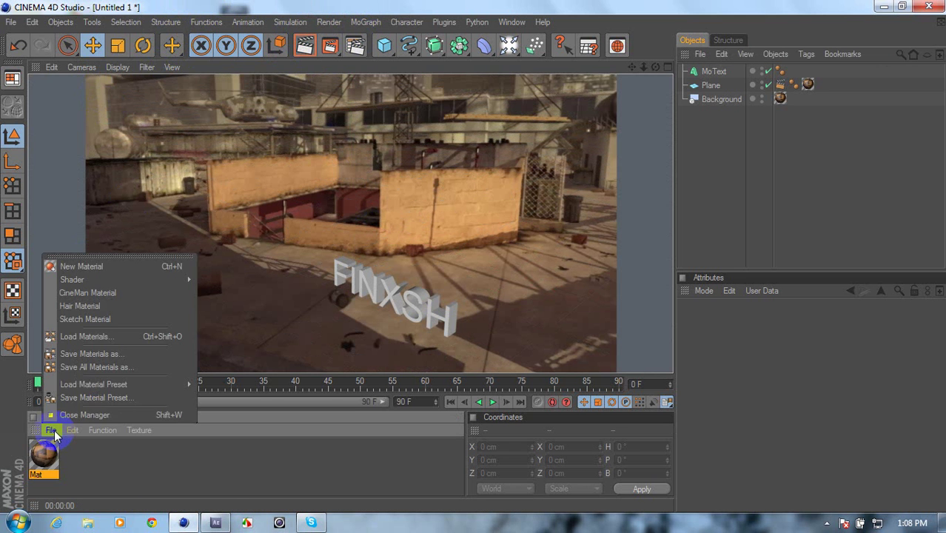
{"action": "left_click", "coordinate": [84, 336]}
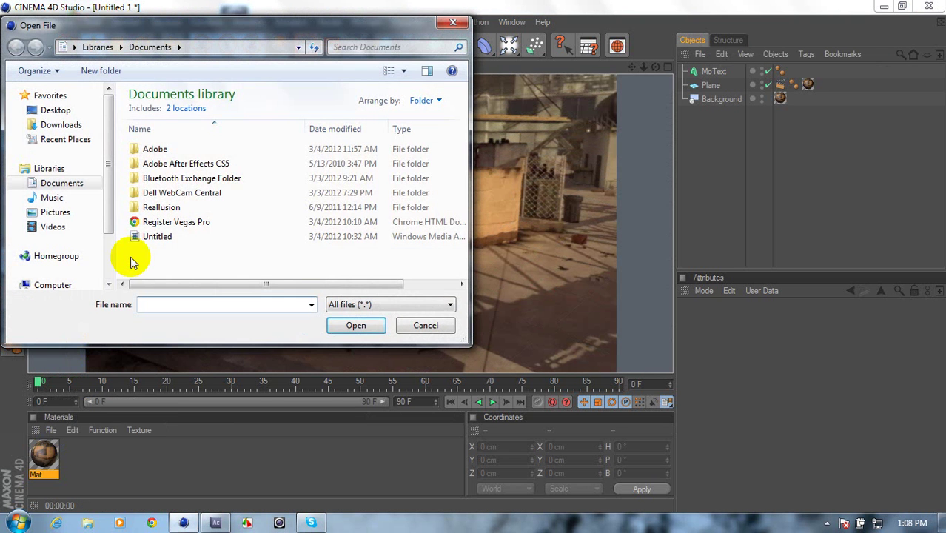
{"action": "left_click", "coordinate": [53, 110]}
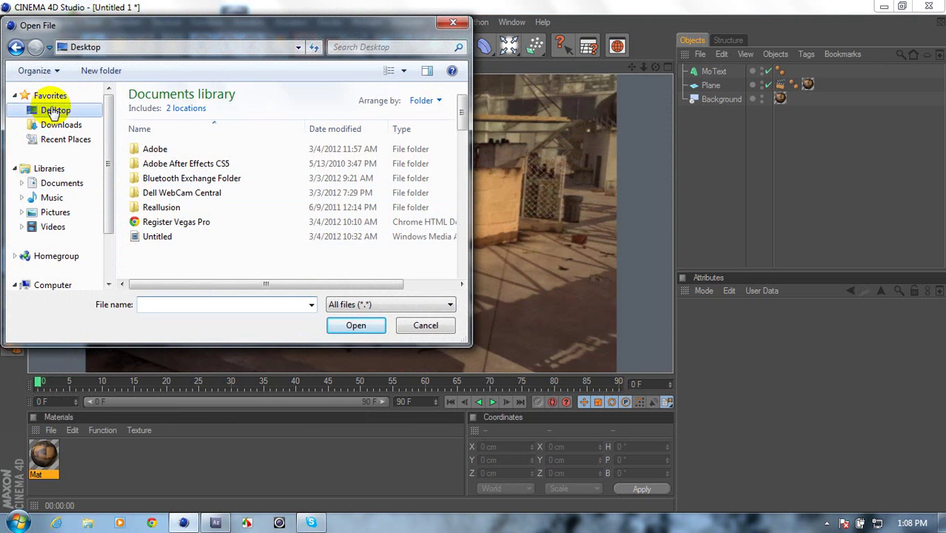
{"action": "left_click_drag", "start_coordinate": [465, 105], "coordinate": [435, 215]}
{"action": "left_click", "coordinate": [268, 232]}
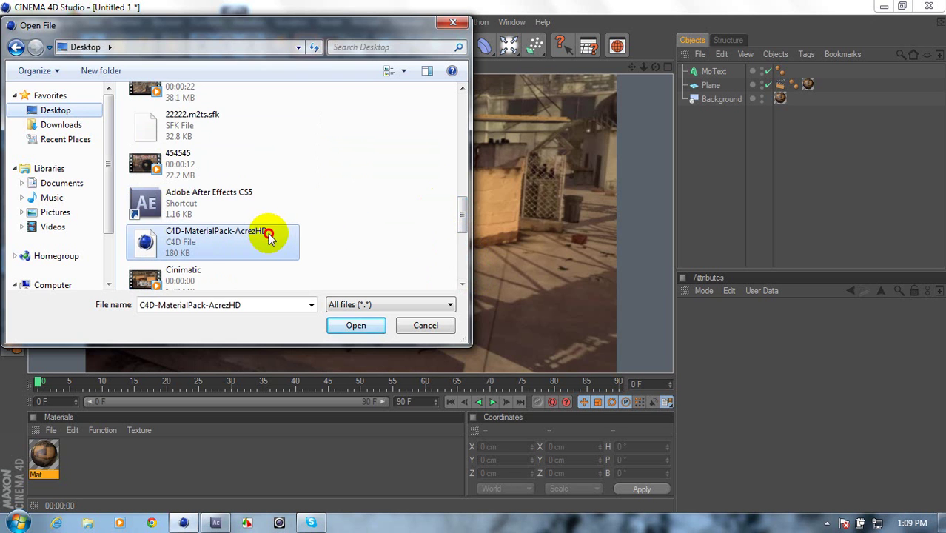
{"action": "left_click", "coordinate": [369, 330]}
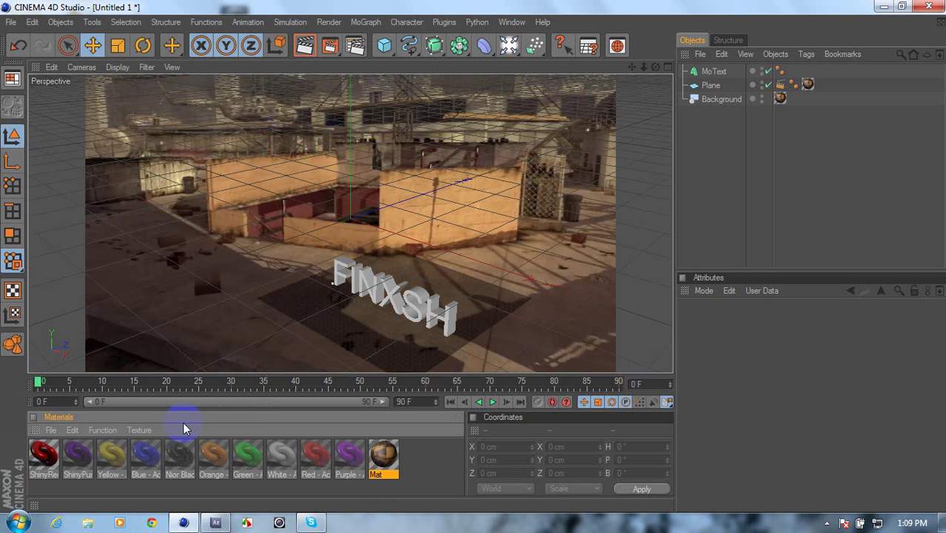
Apply the Nior Black - AcrezHD material to the MoText object, render to the Picture Viewer and close the viewer.
{"action": "left_click_drag", "start_coordinate": [309, 437], "coordinate": [714, 72]}
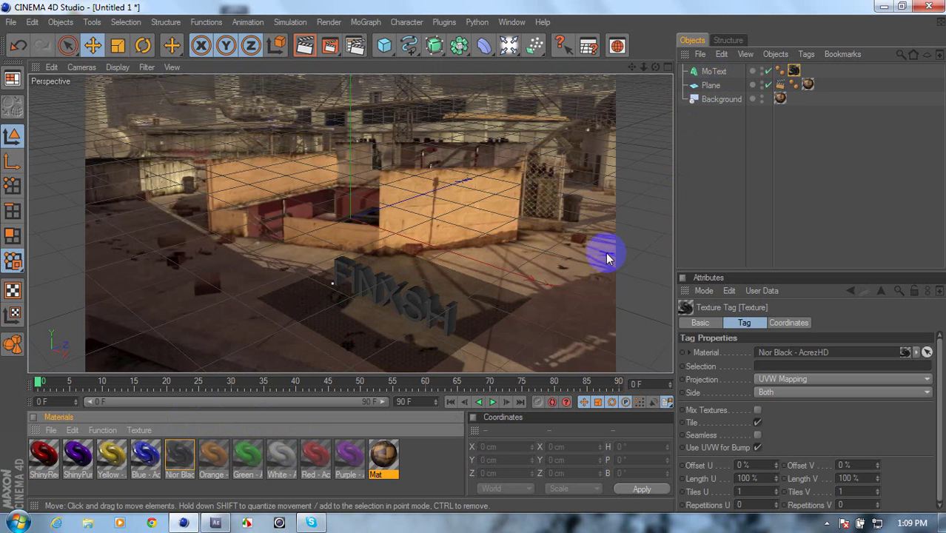
{"action": "left_click", "coordinate": [322, 45]}
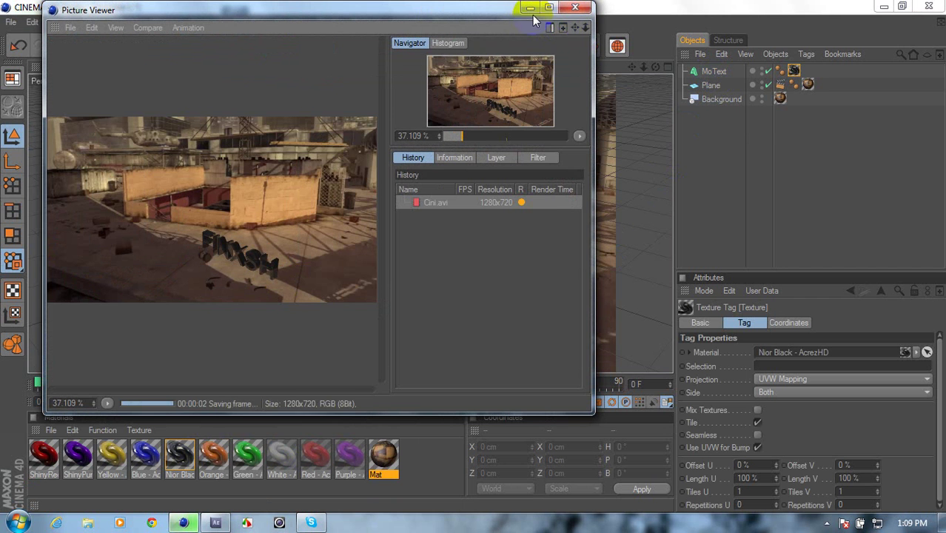
{"action": "left_click", "coordinate": [337, 175]}
{"action": "left_click", "coordinate": [486, 103]}
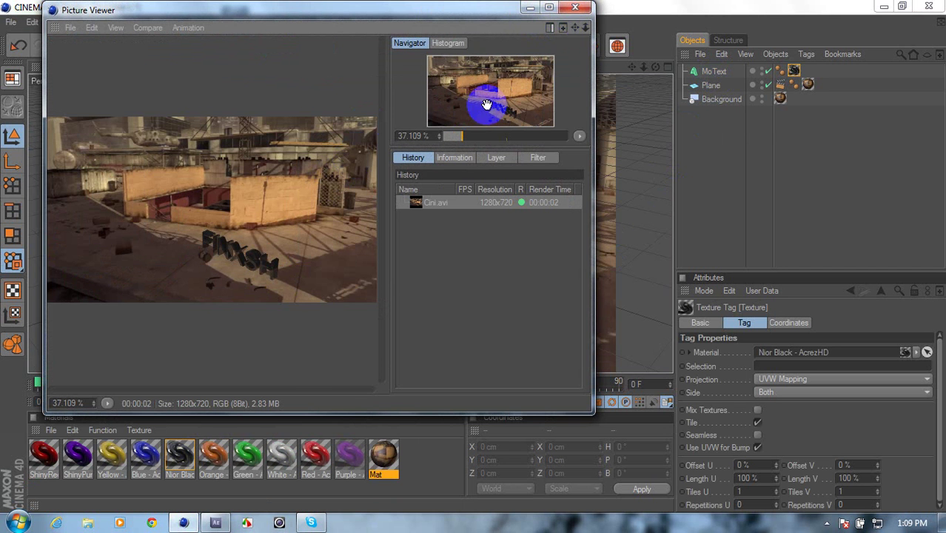
{"action": "left_click", "coordinate": [575, 10]}
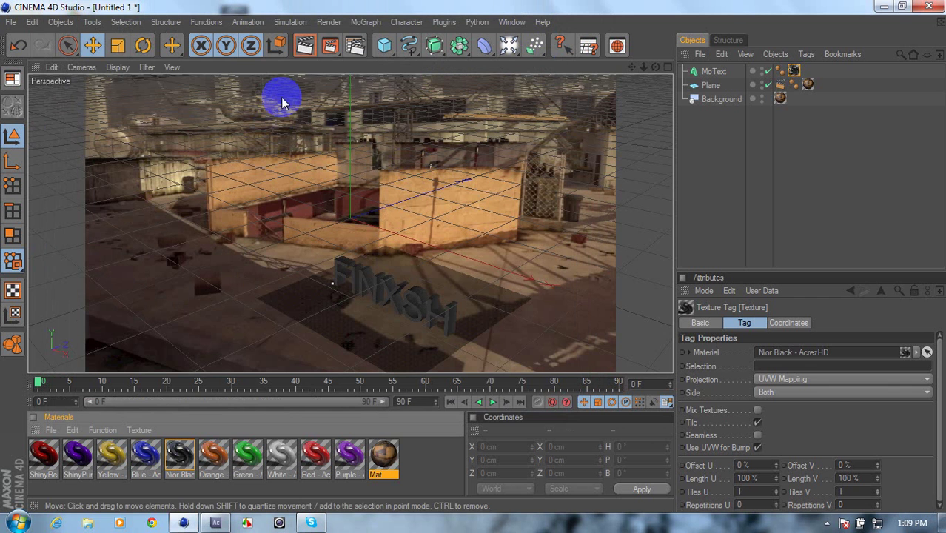
Render the active view, render the scene to the Picture Viewer and overwrite the existing Cini.avi on the Desktop.
{"action": "left_click", "coordinate": [305, 52]}
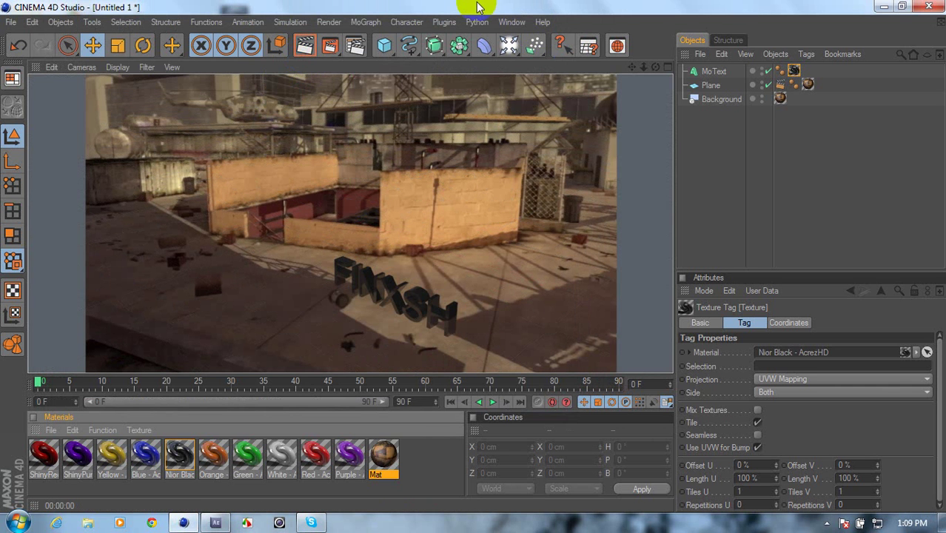
{"action": "left_click", "coordinate": [331, 49]}
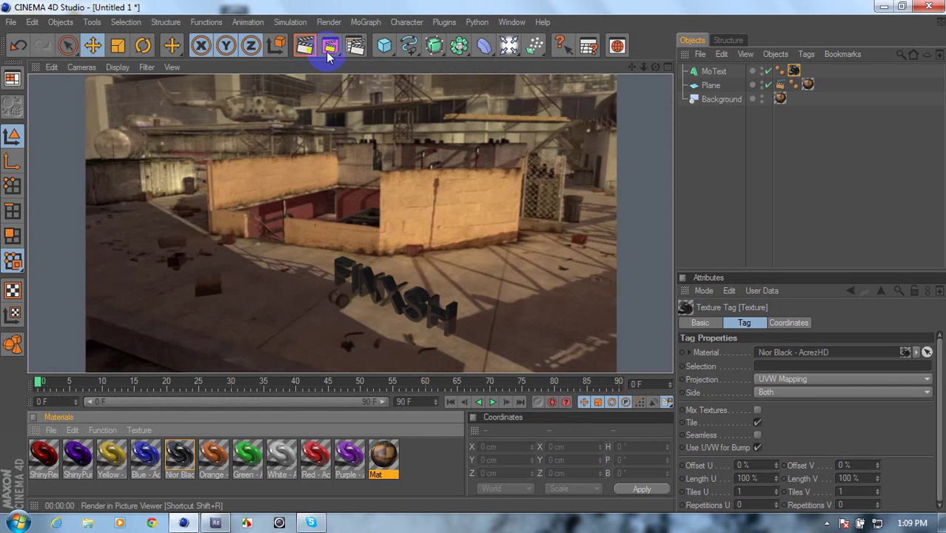
{"action": "left_click", "coordinate": [326, 50]}
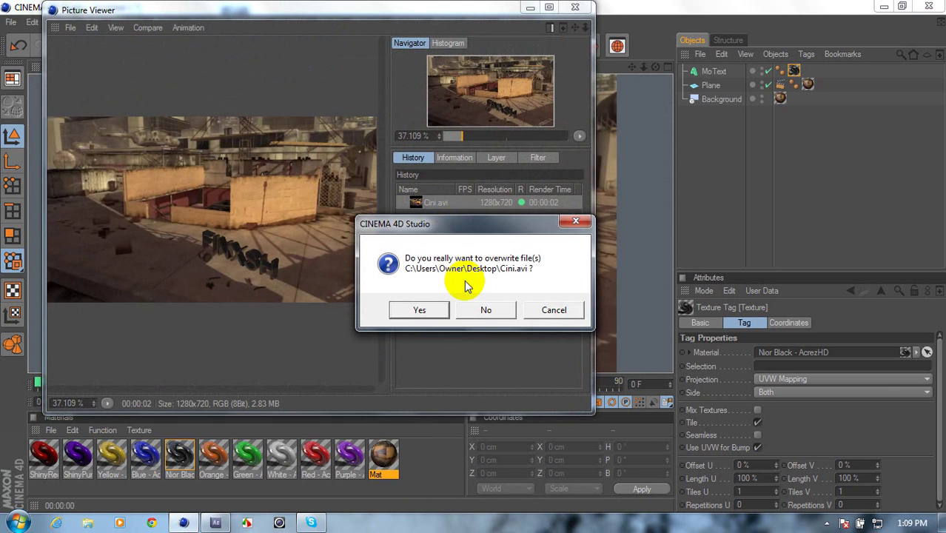
{"action": "left_click", "coordinate": [416, 311]}
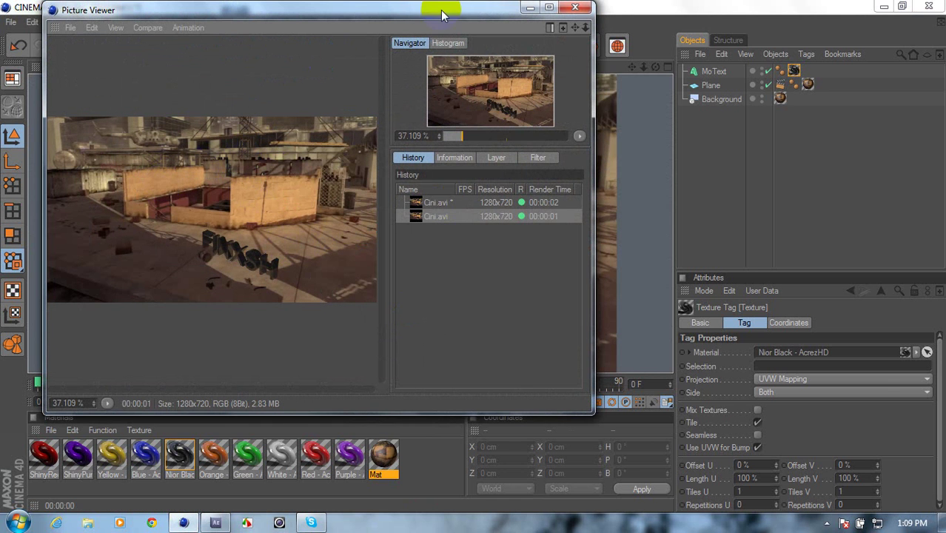
Close the Picture Viewer and quit the 3D program without saving the Untitled 1 project.
{"action": "left_click", "coordinate": [576, 8]}
{"action": "left_click", "coordinate": [928, 6]}
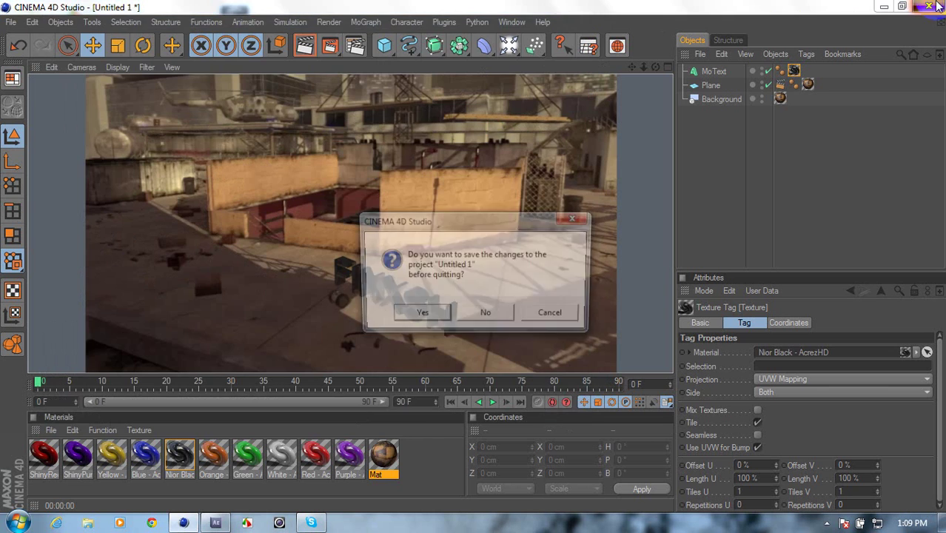
{"action": "left_click", "coordinate": [469, 315]}
{"action": "left_click_drag", "start_coordinate": [478, 306], "coordinate": [649, 177]}
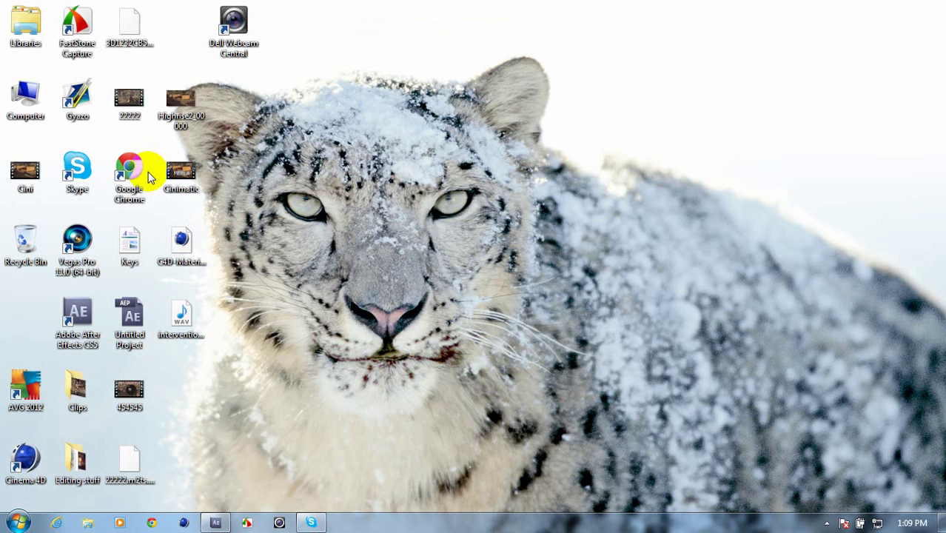
Play the rendered Cini video from the Desktop and close the media player.
{"action": "double_click", "coordinate": [36, 177]}
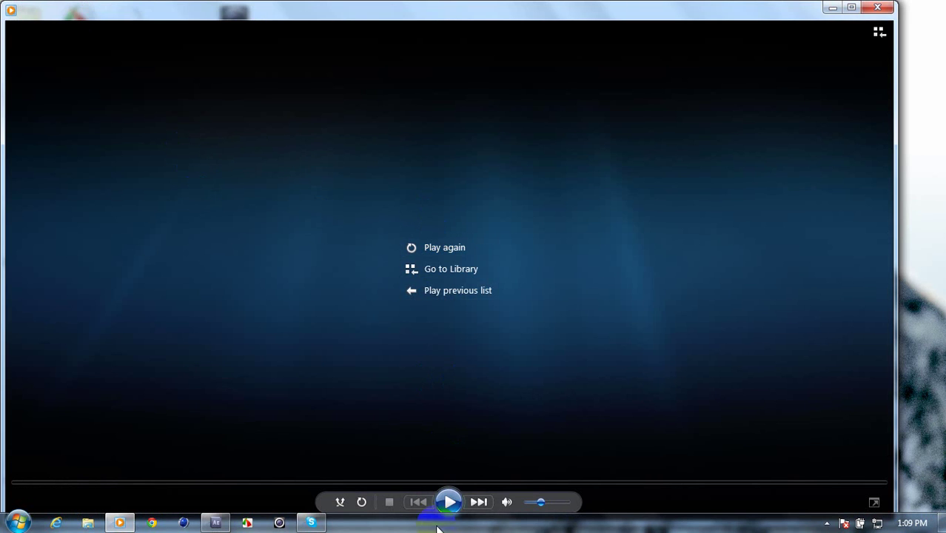
{"action": "left_click", "coordinate": [450, 502]}
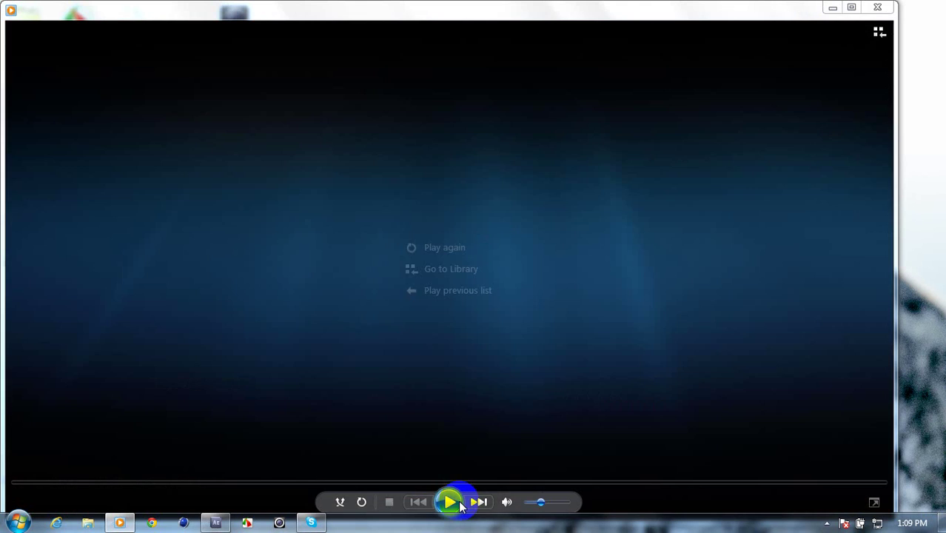
{"action": "left_click", "coordinate": [878, 7]}
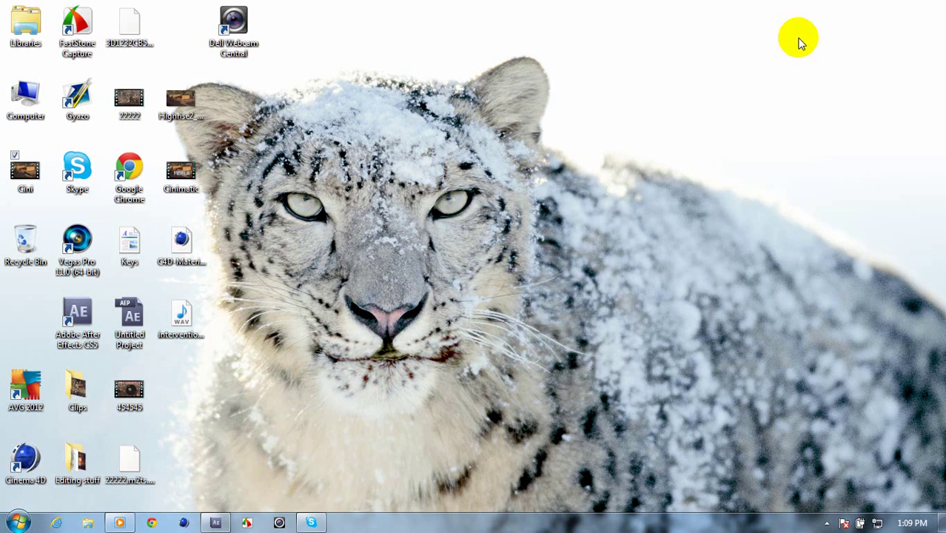
Switch to Adobe After Effects and close the Render Queue to reveal the empty timeline.
{"action": "left_click", "coordinate": [208, 517]}
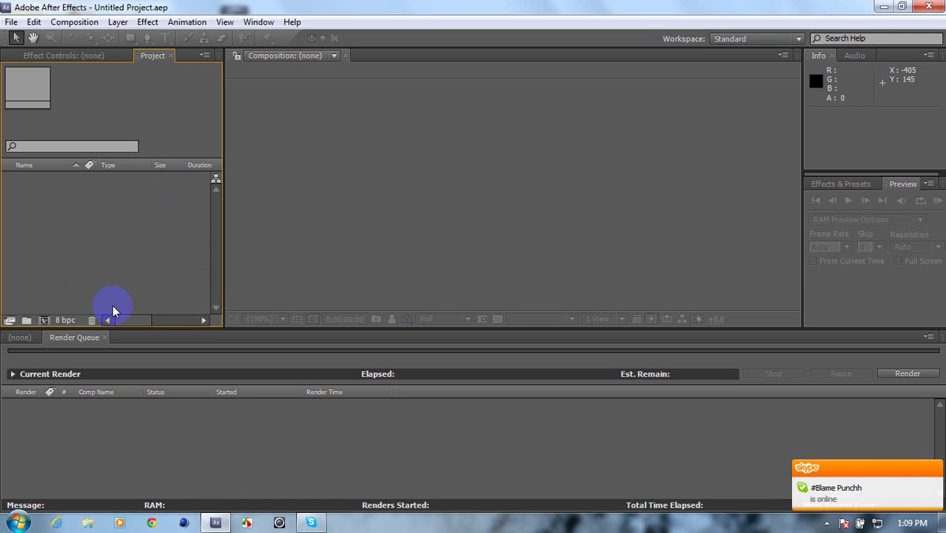
{"action": "left_click", "coordinate": [108, 337]}
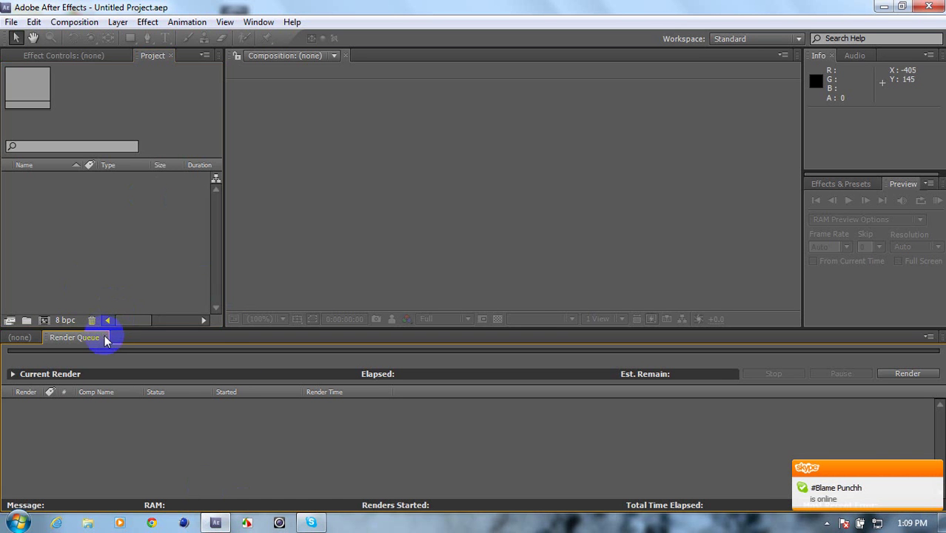
{"action": "left_click", "coordinate": [105, 338]}
Import the Cini AVI file from the Desktop as footage.
{"action": "left_click", "coordinate": [13, 22]}
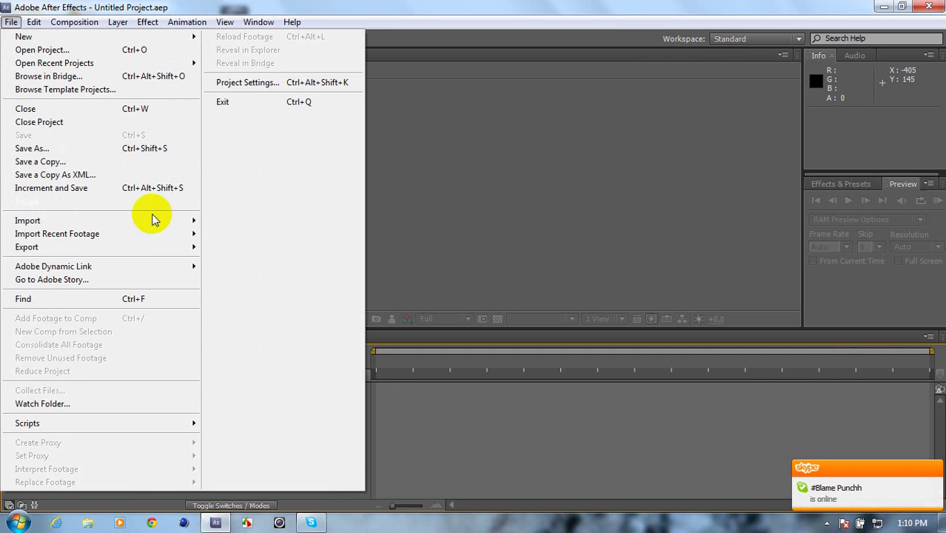
{"action": "mouse_move", "coordinate": [153, 220]}
{"action": "left_click", "coordinate": [215, 219]}
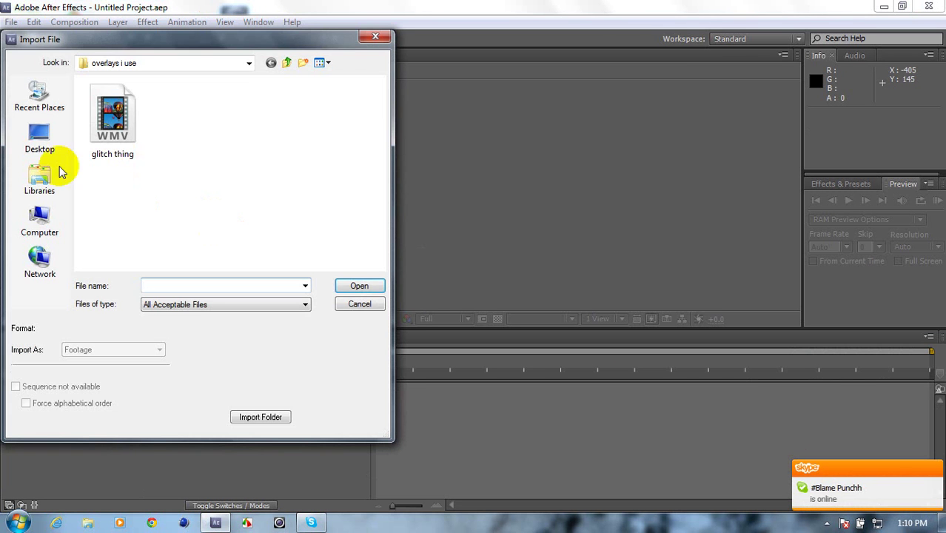
{"action": "left_click", "coordinate": [40, 137]}
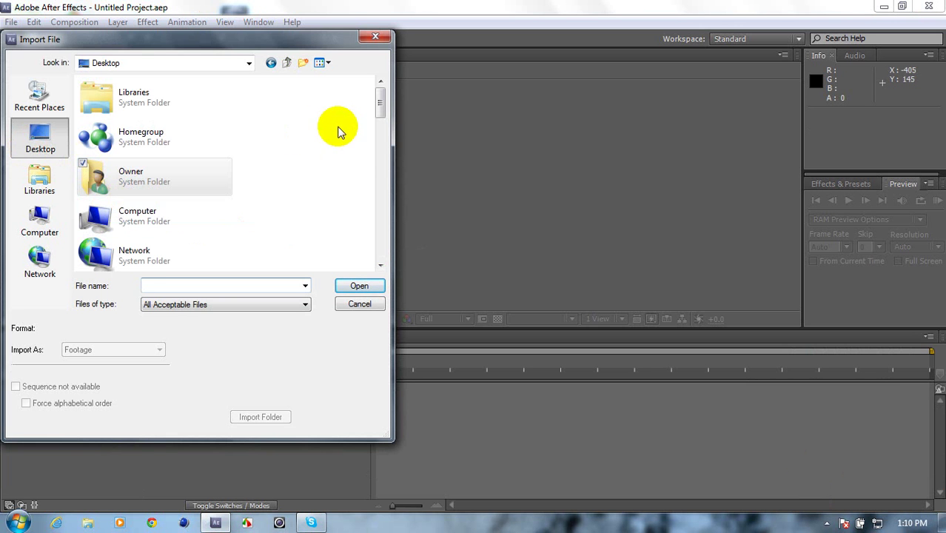
{"action": "left_click", "coordinate": [383, 138]}
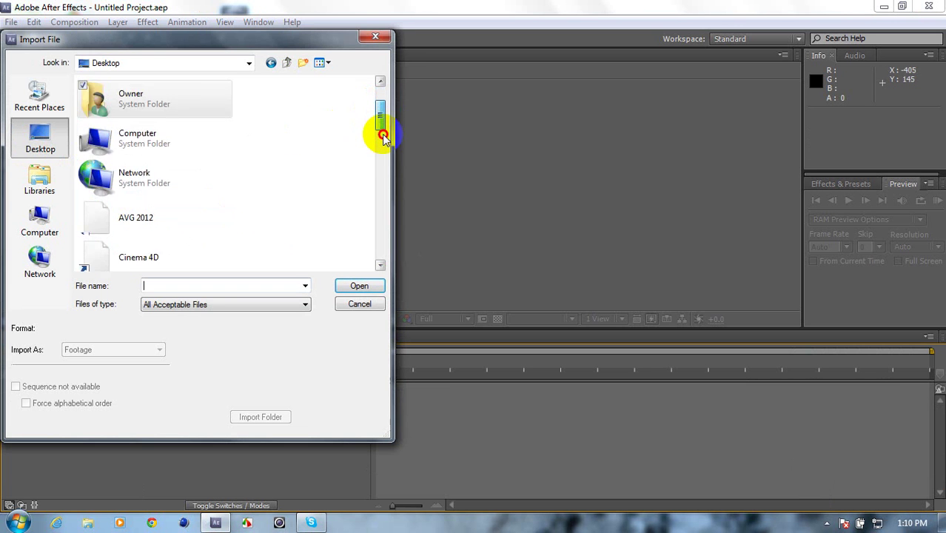
{"action": "left_click_drag", "start_coordinate": [383, 137], "coordinate": [384, 225]}
{"action": "left_click", "coordinate": [228, 201]}
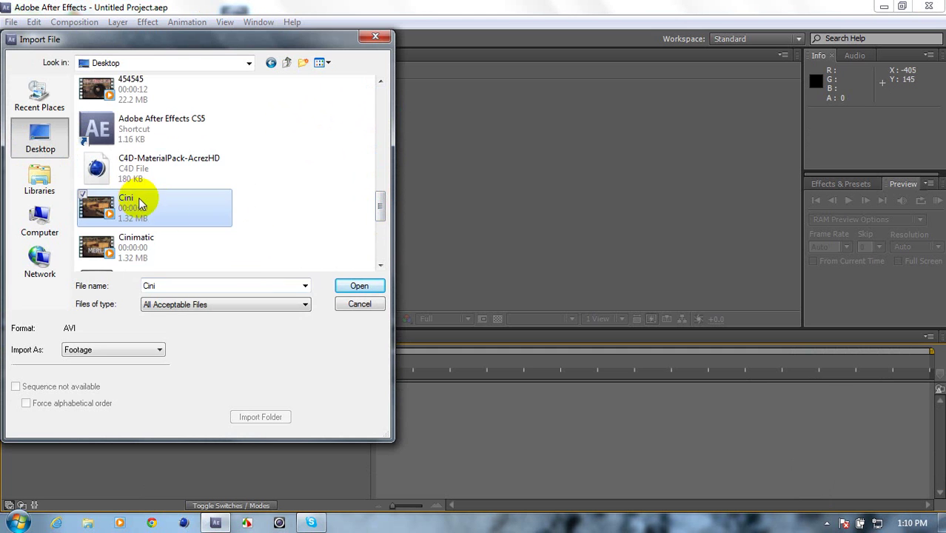
{"action": "left_click", "coordinate": [347, 286]}
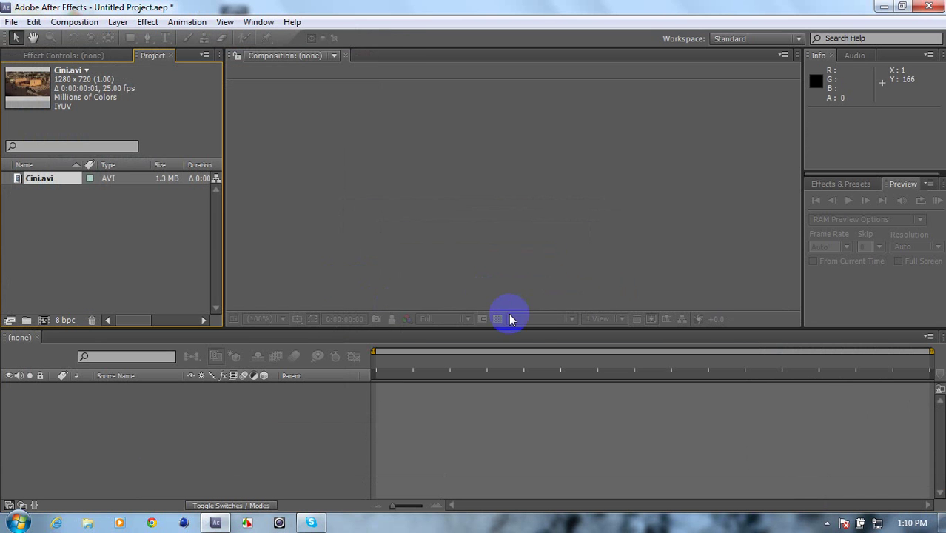
Create a composition from Cini.avi and set its duration to 0:00:05:01.
{"action": "left_click_drag", "start_coordinate": [52, 178], "coordinate": [127, 398]}
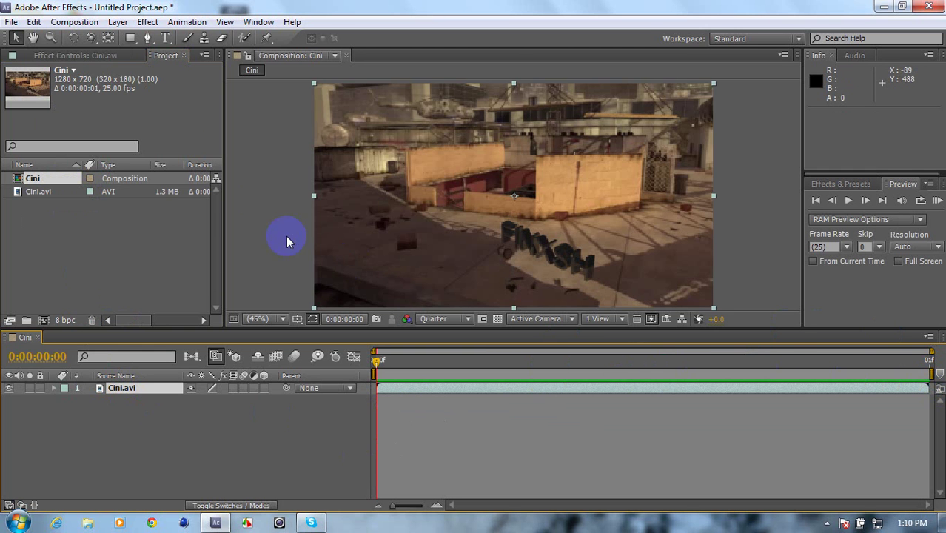
{"action": "left_click", "coordinate": [93, 23]}
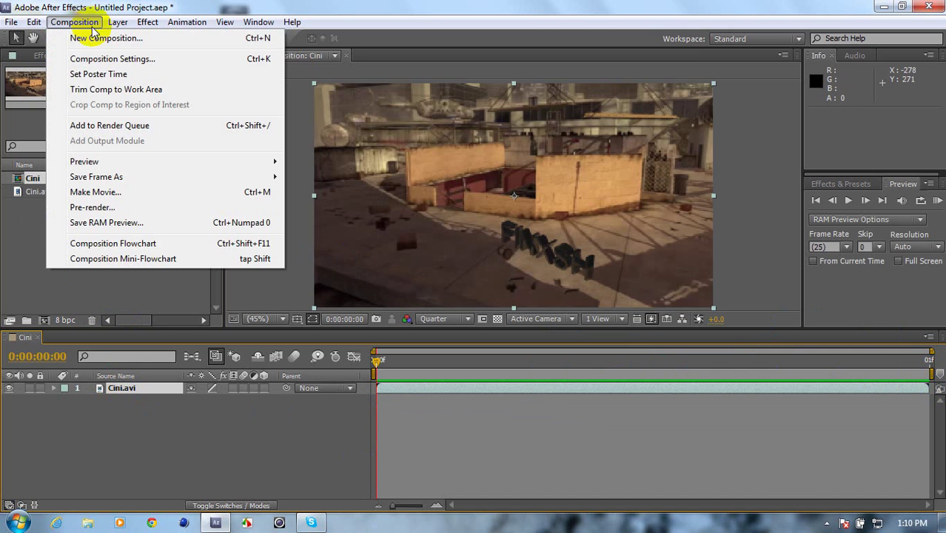
{"action": "left_click", "coordinate": [106, 59]}
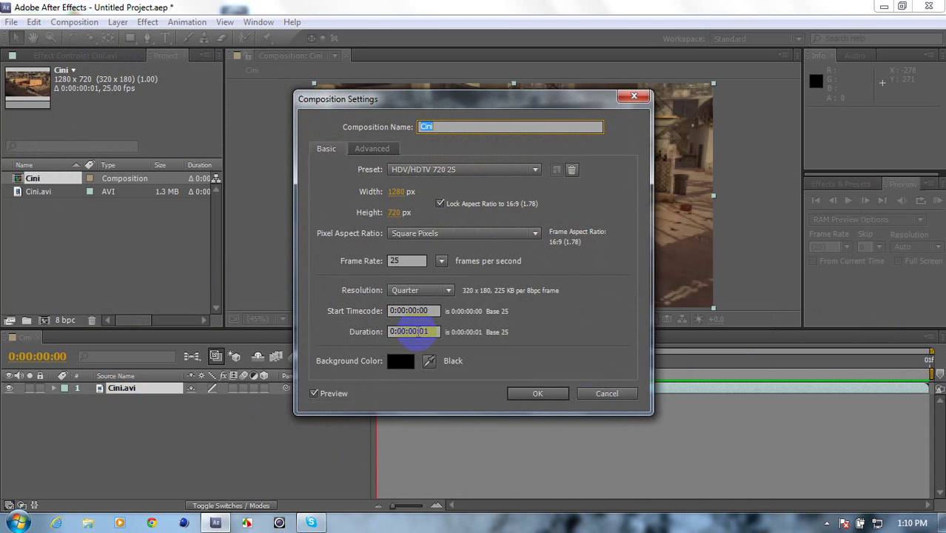
{"action": "left_click", "coordinate": [417, 331]}
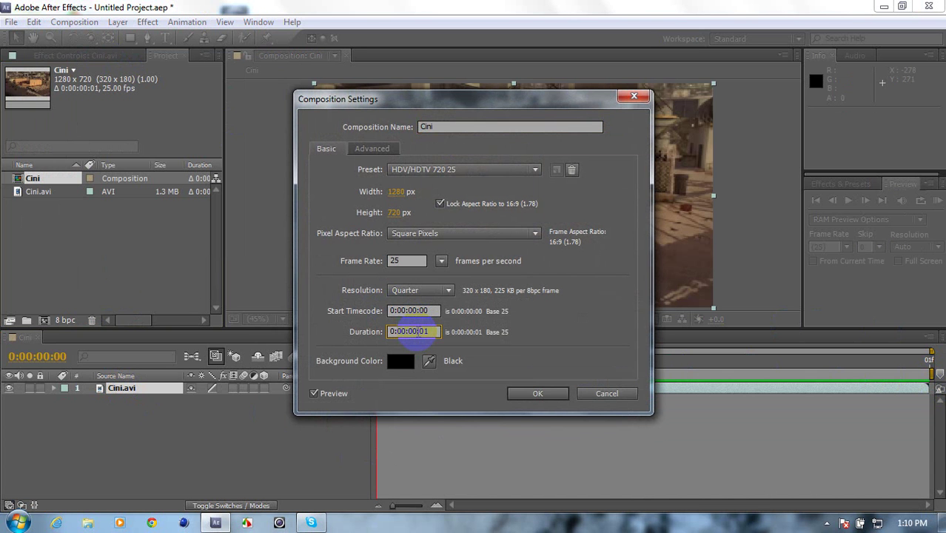
{"action": "key", "text": "Return"}
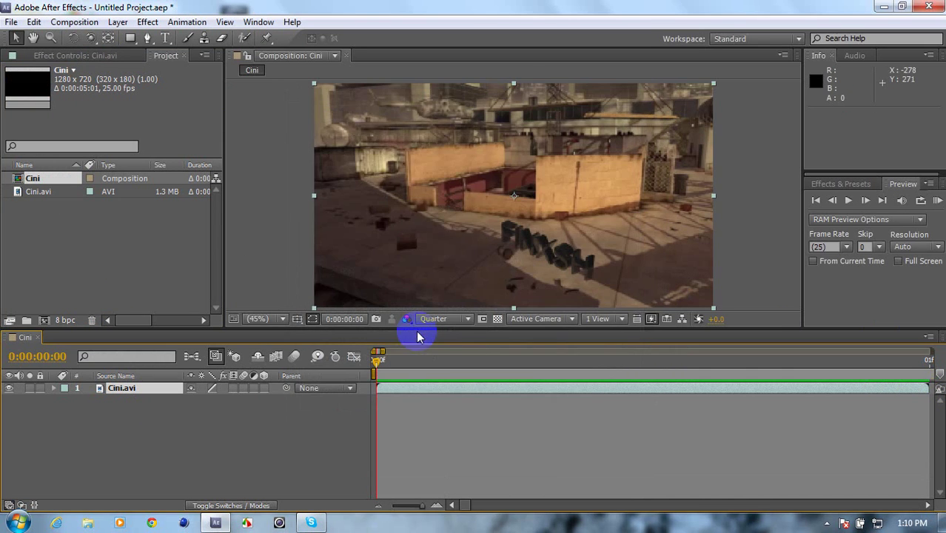
{"action": "left_click_drag", "start_coordinate": [421, 510], "coordinate": [397, 510]}
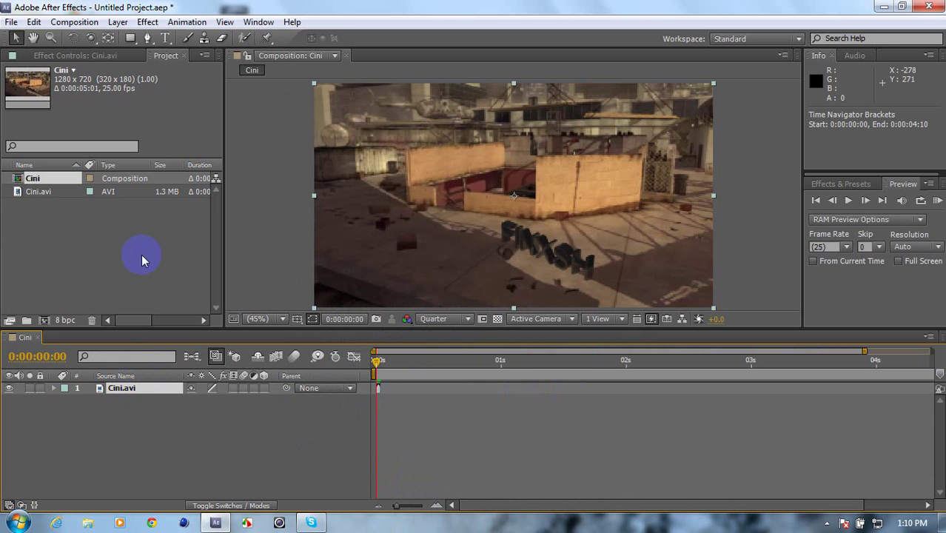
Enable time remapping on the Cini.avi layer and extend its out point to the end of the composition.
{"action": "left_click", "coordinate": [109, 37]}
{"action": "left_click", "coordinate": [114, 23]}
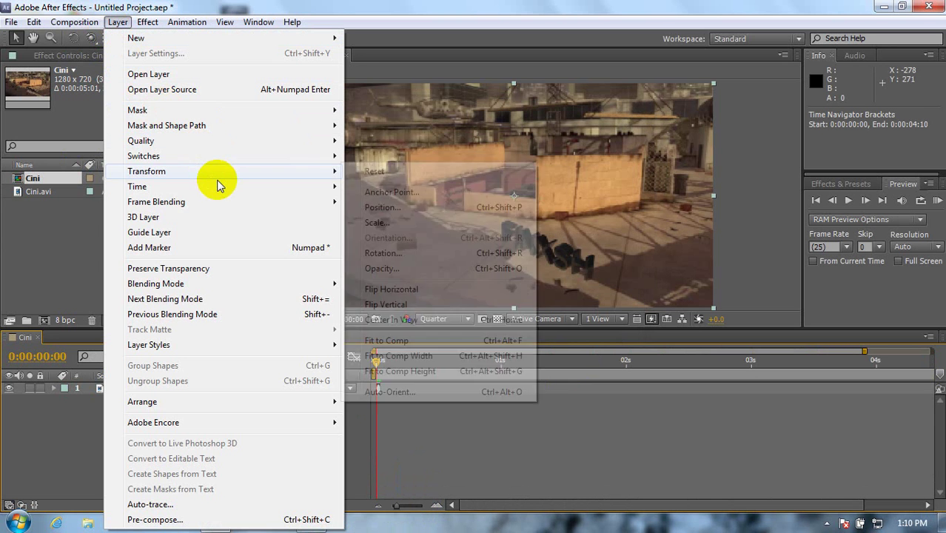
{"action": "left_click", "coordinate": [375, 185]}
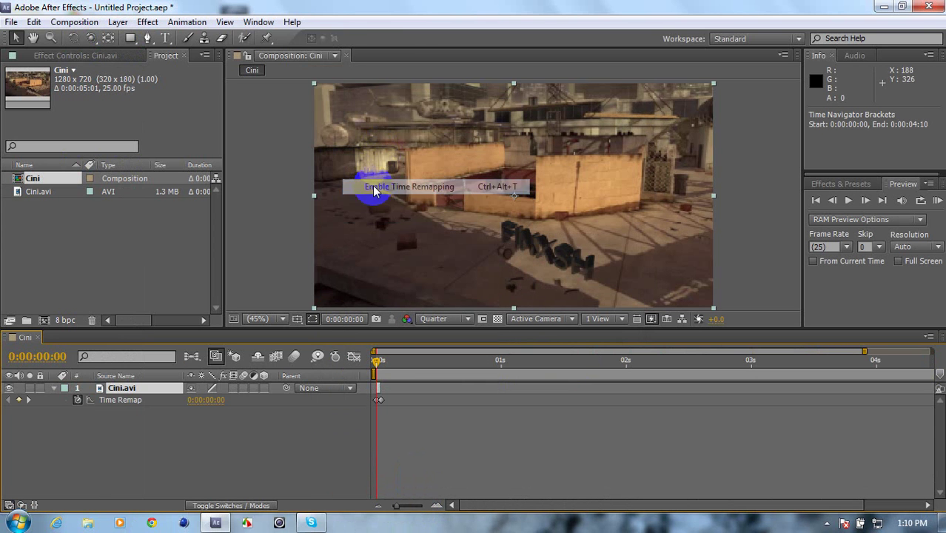
{"action": "left_click_drag", "start_coordinate": [378, 388], "coordinate": [941, 390]}
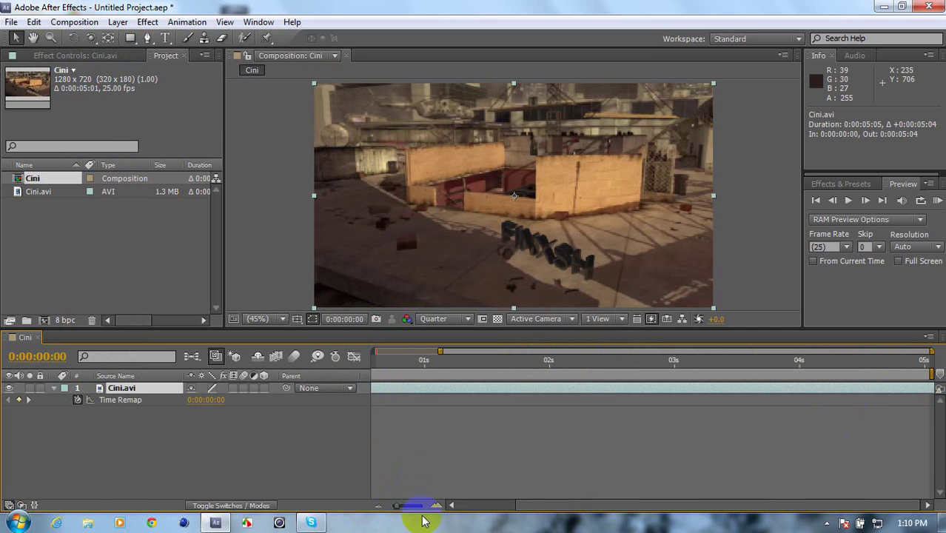
{"action": "left_click_drag", "start_coordinate": [400, 515], "coordinate": [379, 506]}
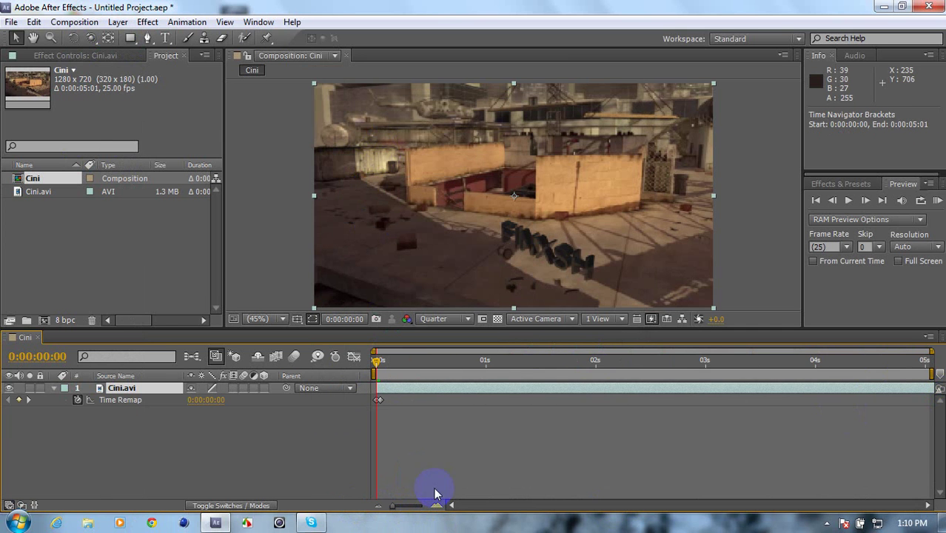
Add starting keyframes for Scale and Rotation to the Cini.avi layer at 0:00:00:00.
{"action": "left_click", "coordinate": [55, 389]}
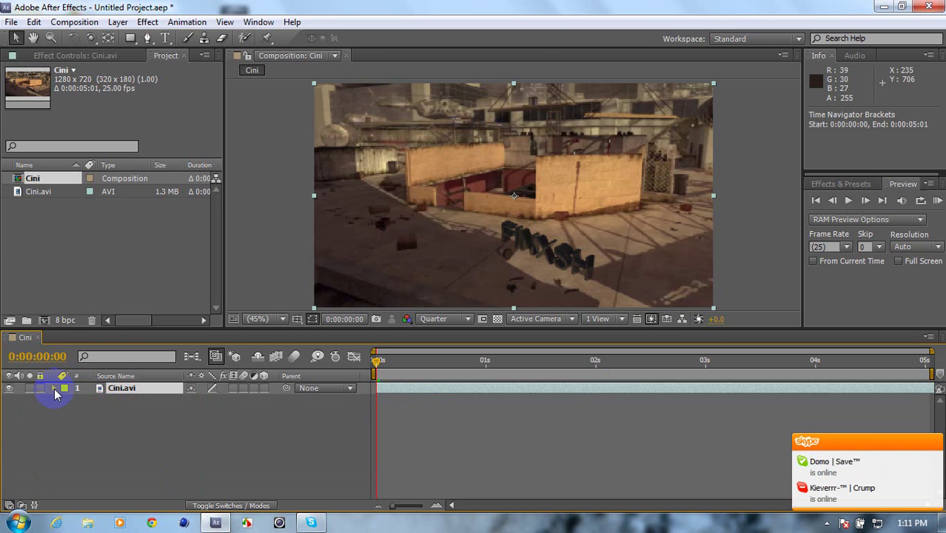
{"action": "left_click", "coordinate": [81, 400]}
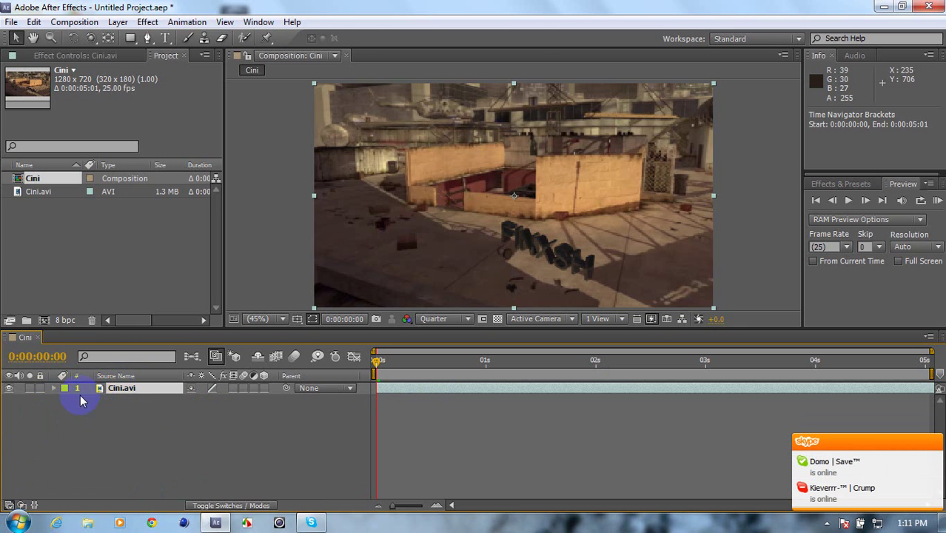
{"action": "left_click", "coordinate": [54, 388]}
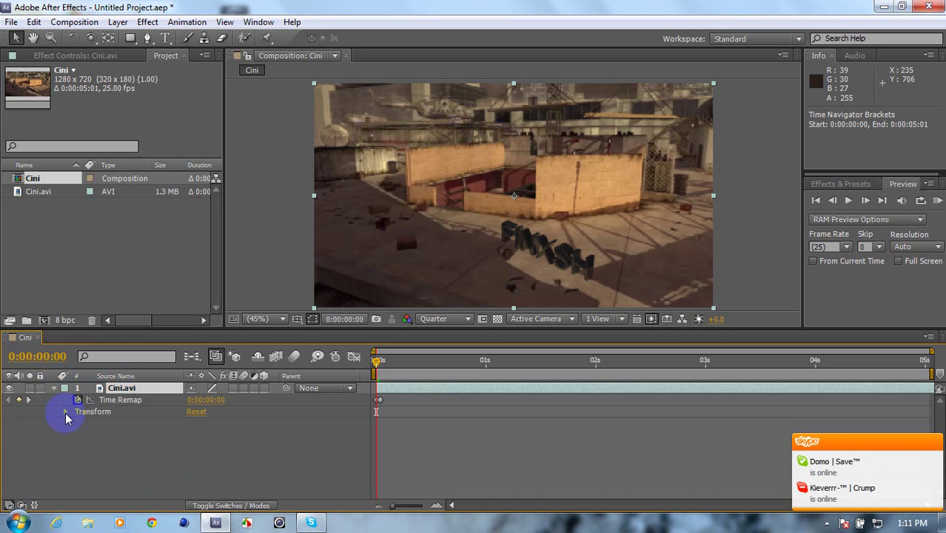
{"action": "left_click", "coordinate": [65, 412]}
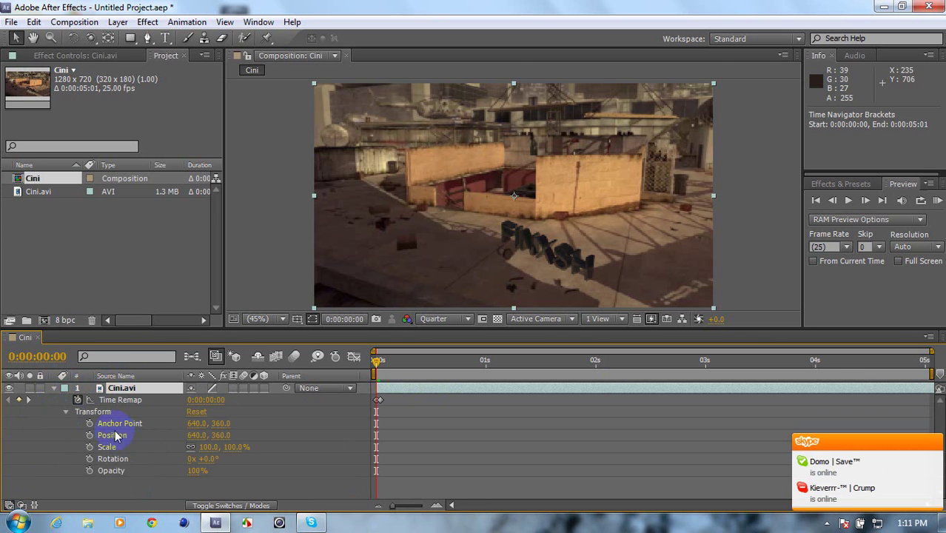
{"action": "left_click", "coordinate": [89, 435]}
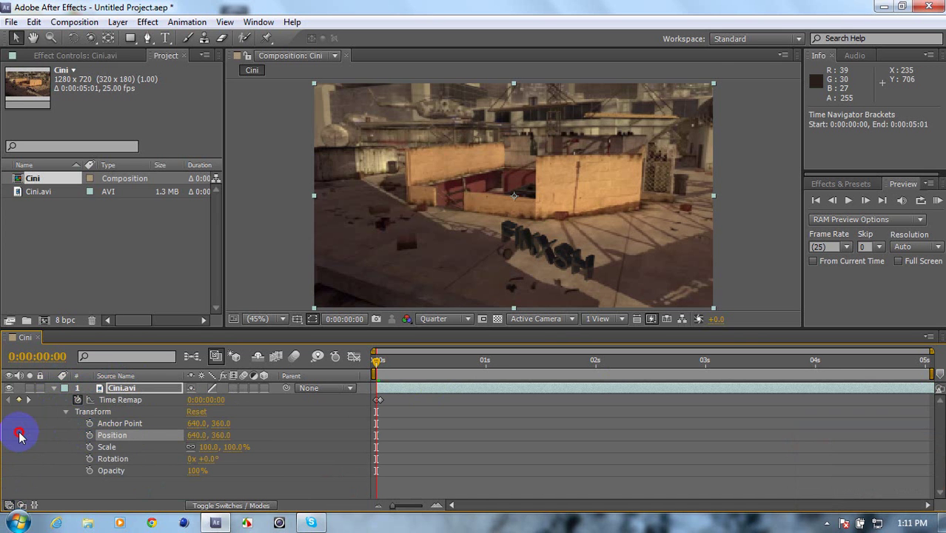
{"action": "left_click", "coordinate": [89, 447]}
{"action": "left_click", "coordinate": [89, 459]}
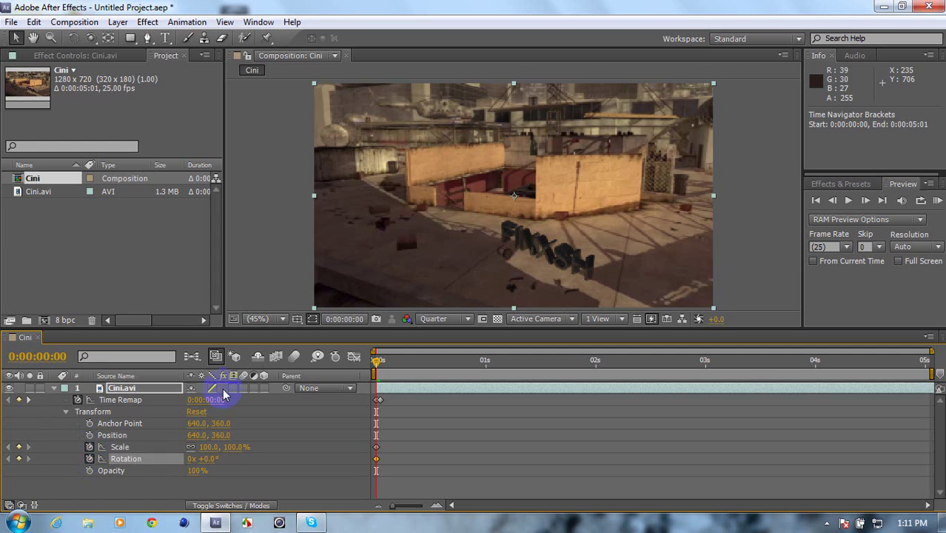
Keyframe the Cini.avi layer's Scale at 1130% at 0:00:02:14.
{"action": "left_click", "coordinate": [382, 364]}
{"action": "left_click_drag", "start_coordinate": [384, 367], "coordinate": [662, 362]}
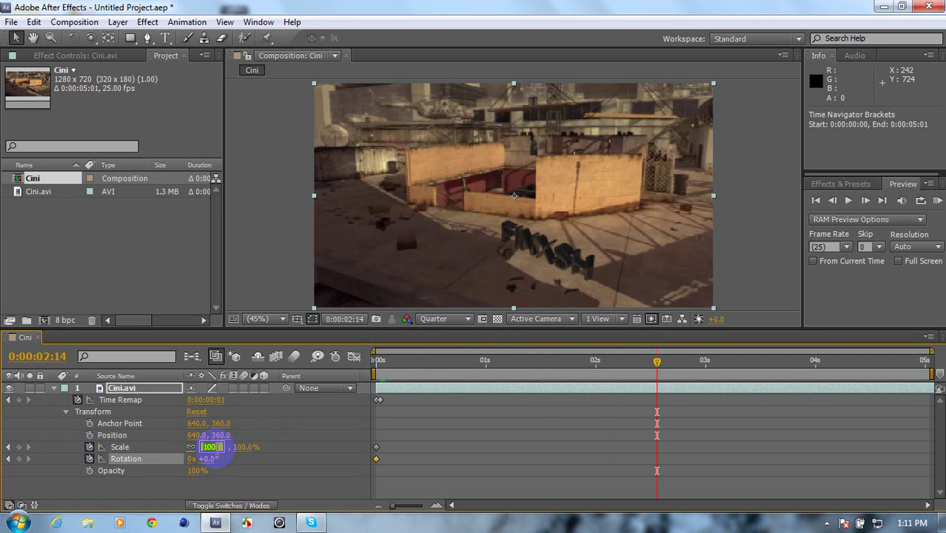
{"action": "type", "text": "0"}
{"action": "key", "text": "Return"}
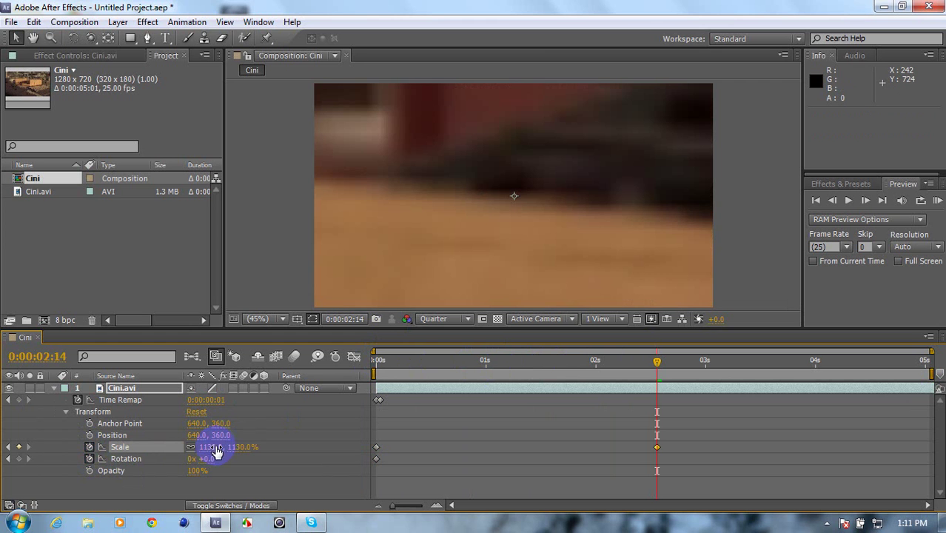
Set the Cini.avi layer's Scale to 130% and its Rotation to 3° at 0:00:02:14.
{"action": "left_click", "coordinate": [211, 447]}
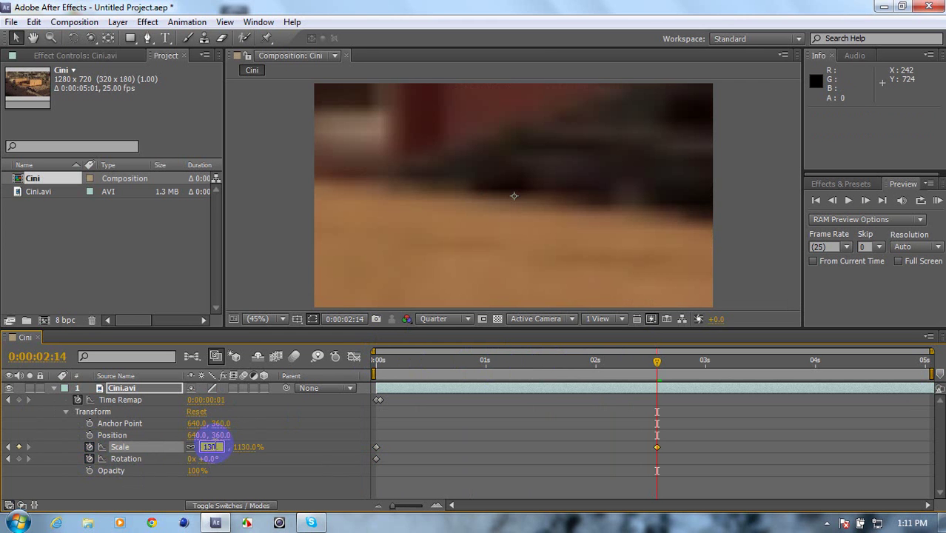
{"action": "type", "text": "130"}
{"action": "key", "text": "Return"}
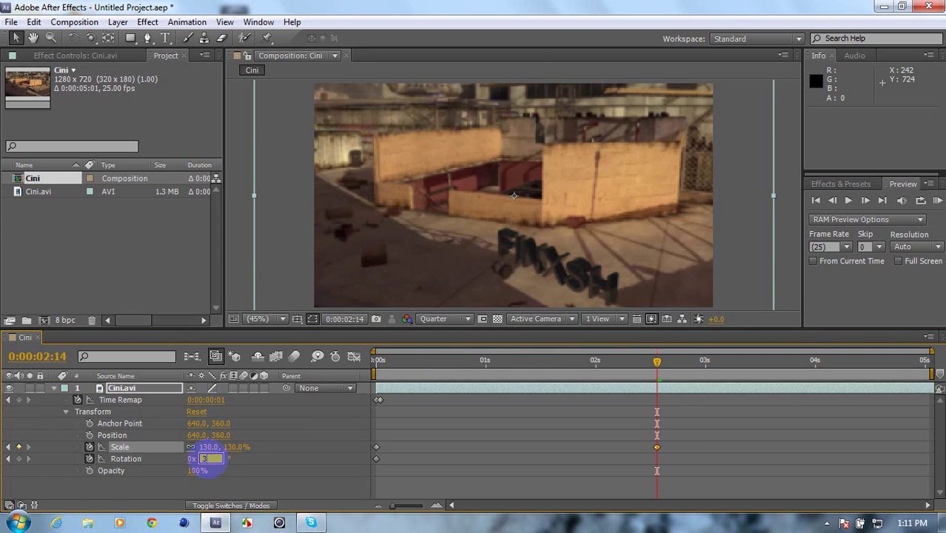
{"action": "key", "text": "Return"}
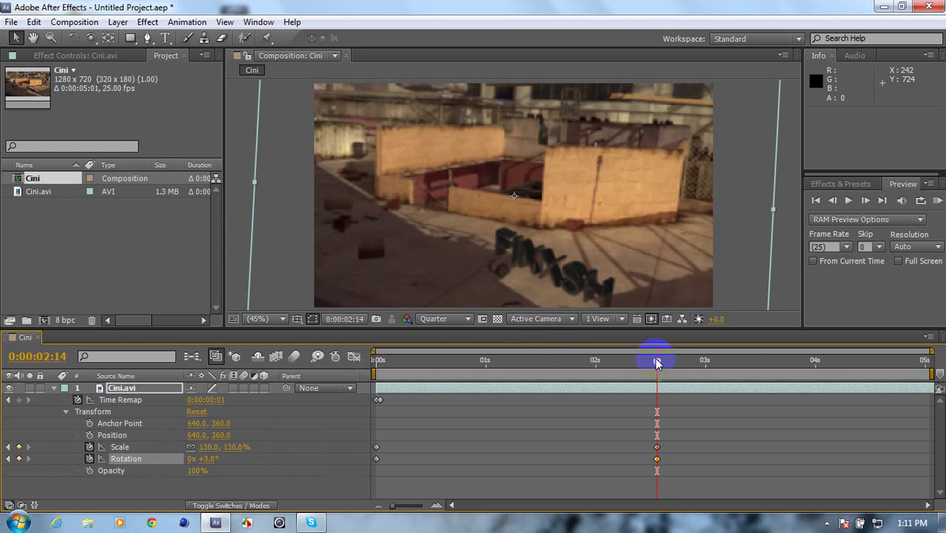
Keyframe the Cini.avi layer's Rotation at 0° and its Scale at 104% at 0:00:05:00.
{"action": "left_click_drag", "start_coordinate": [657, 363], "coordinate": [933, 370]}
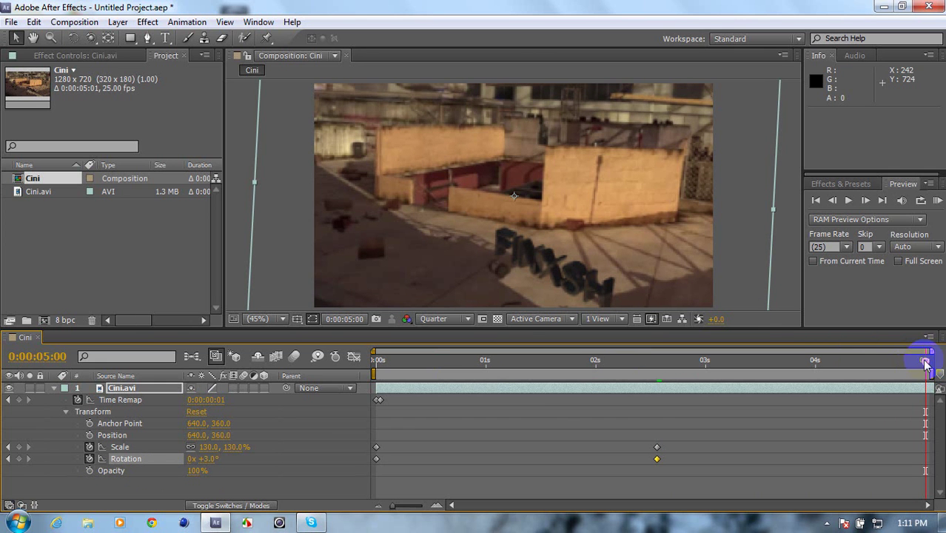
{"action": "left_click", "coordinate": [769, 386]}
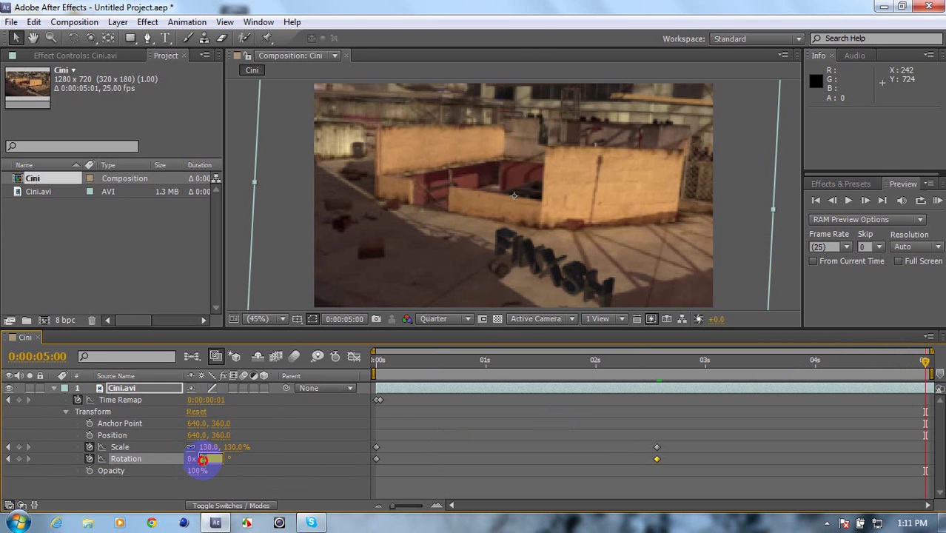
{"action": "type", "text": "0"}
{"action": "key", "text": "Return"}
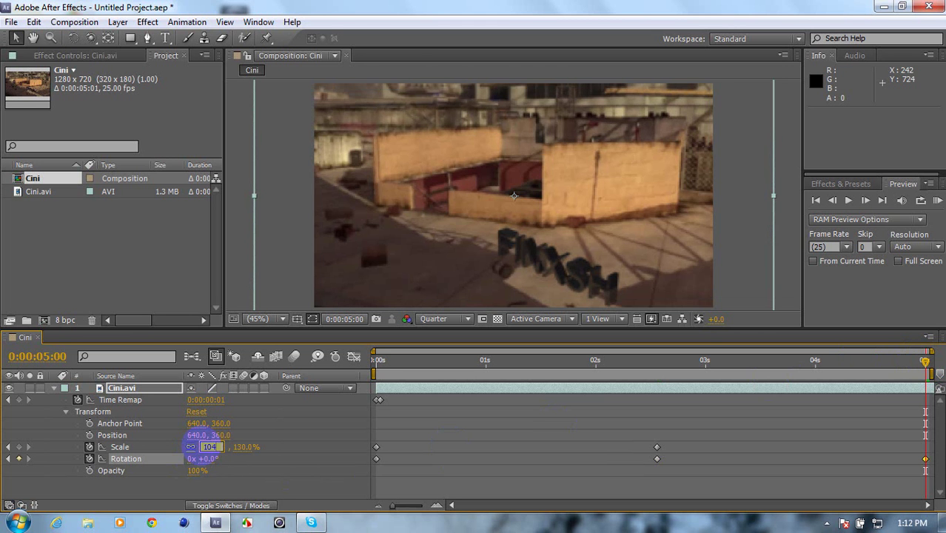
{"action": "key", "text": "Return"}
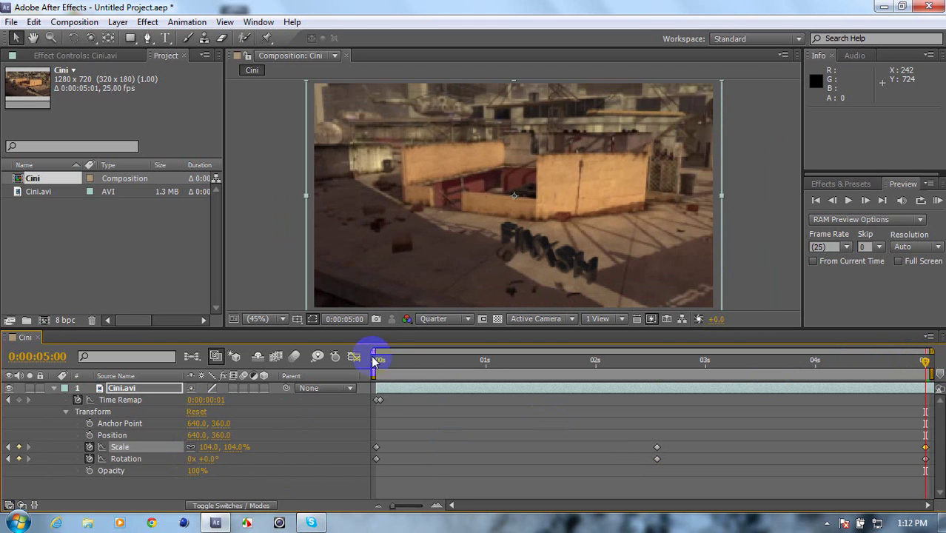
Return to 0:00:00:00, search the effects for "gau" and apply Gaussian Blur to the Cini.avi layer.
{"action": "left_click_drag", "start_coordinate": [375, 360], "coordinate": [295, 465]}
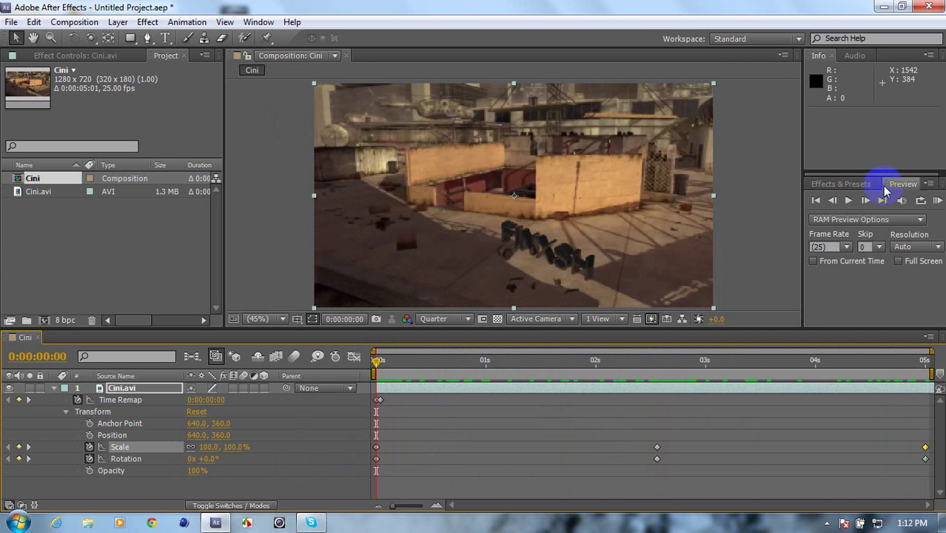
{"action": "left_click", "coordinate": [841, 184]}
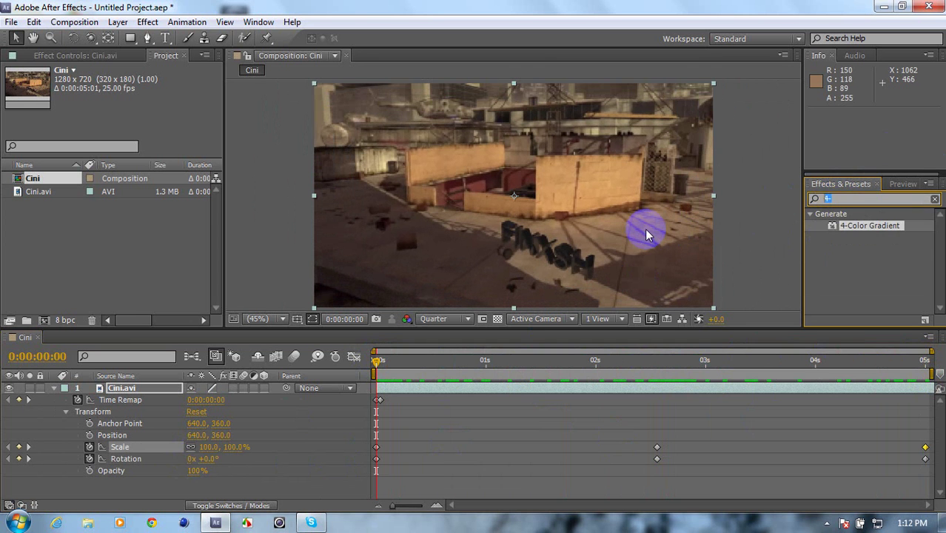
{"action": "key", "text": "BackSpace"}
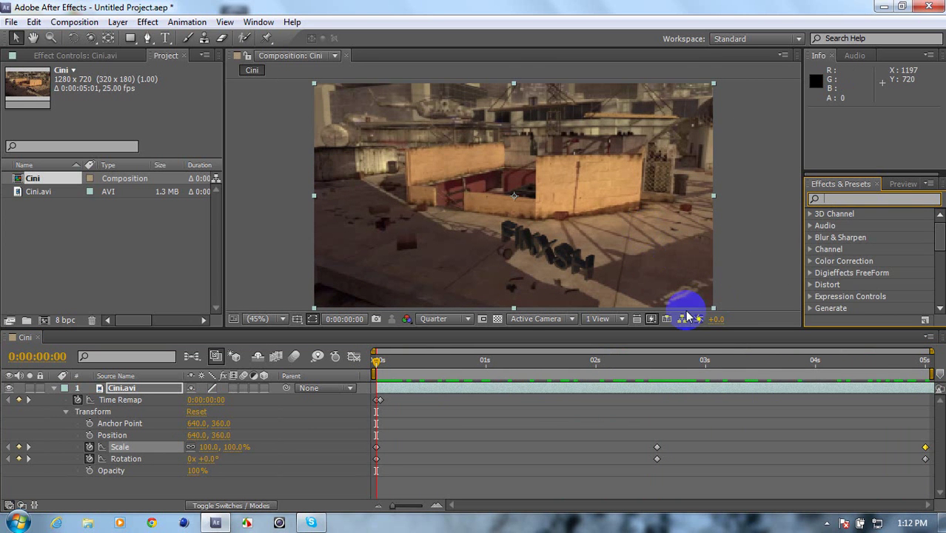
{"action": "type", "text": "gu"}
{"action": "key", "text": "BackSpace"}
{"action": "type", "text": "au"}
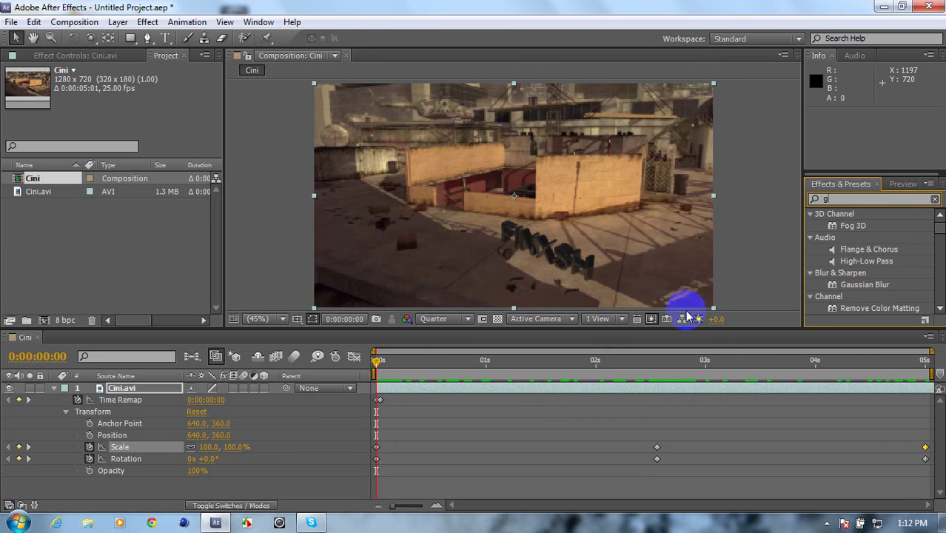
{"action": "left_click_drag", "start_coordinate": [882, 233], "coordinate": [174, 385]}
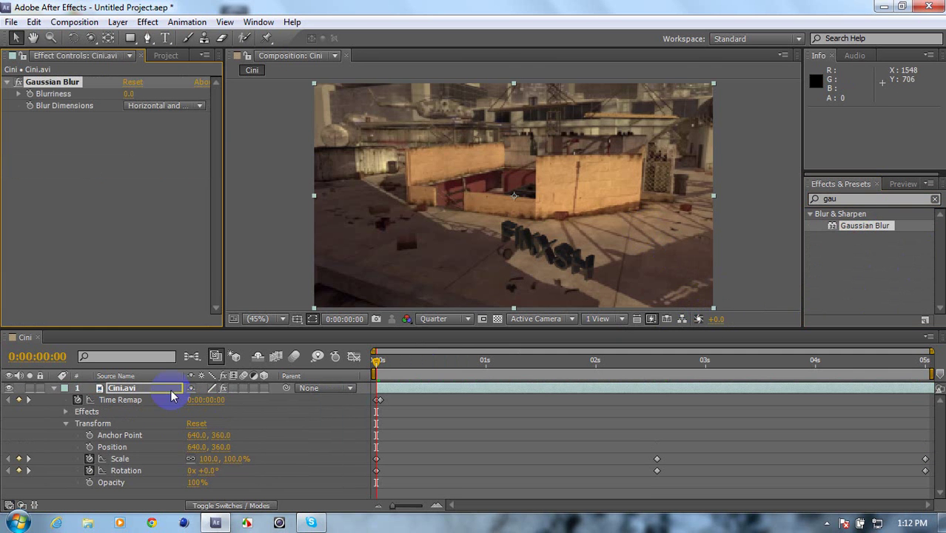
Set the Gaussian Blur's Blurriness to 30.9 and keyframe it at 0:00:00:00.
{"action": "left_click", "coordinate": [66, 412]}
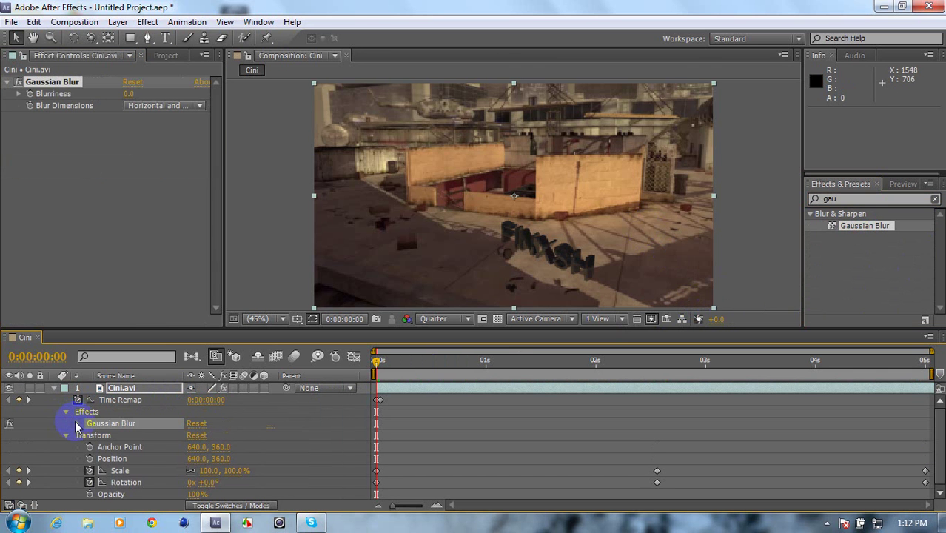
{"action": "left_click", "coordinate": [78, 424]}
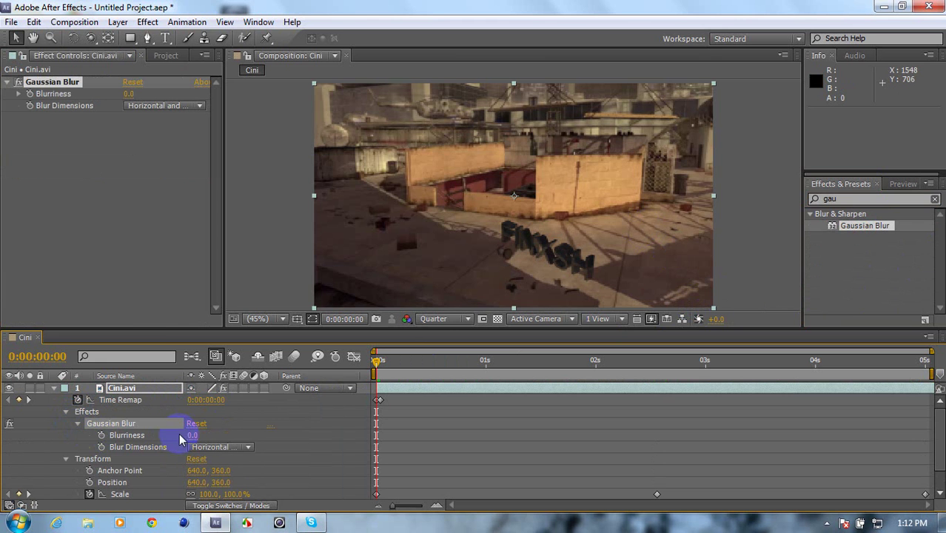
{"action": "left_click_drag", "start_coordinate": [194, 435], "coordinate": [446, 429]}
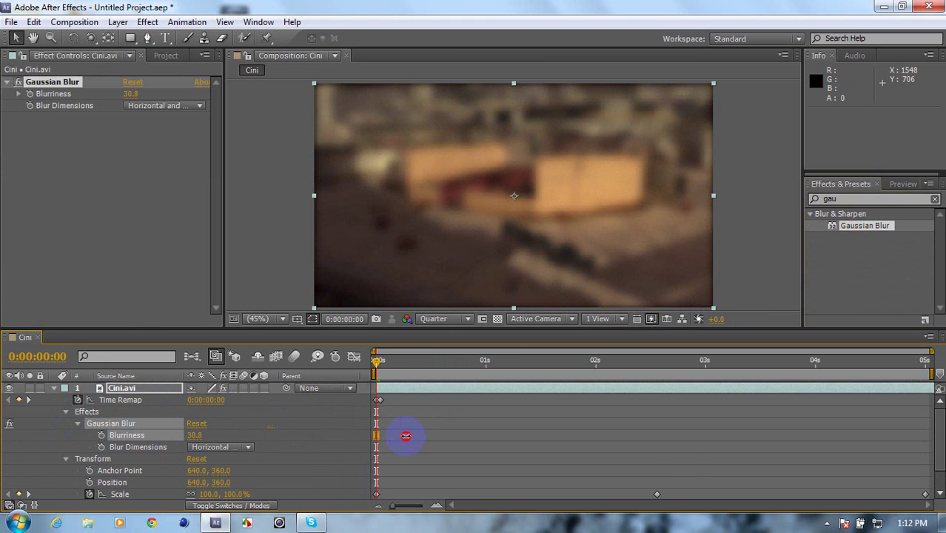
{"action": "left_click", "coordinate": [101, 436]}
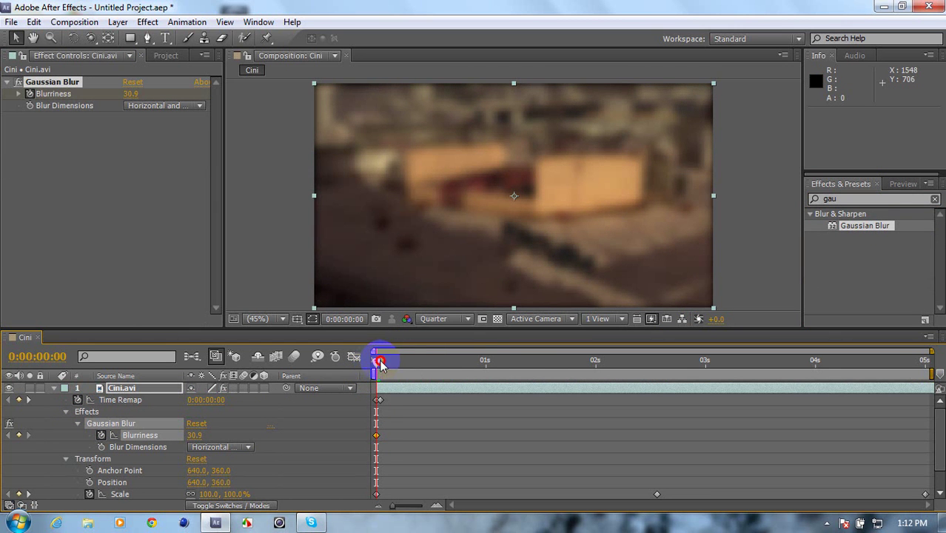
Keyframe the Gaussian Blur's Blurriness at 0 at 0:00:02:12 and at 30 at 0:00:05:00, then collapse the layer's properties.
{"action": "left_click_drag", "start_coordinate": [376, 365], "coordinate": [648, 368]}
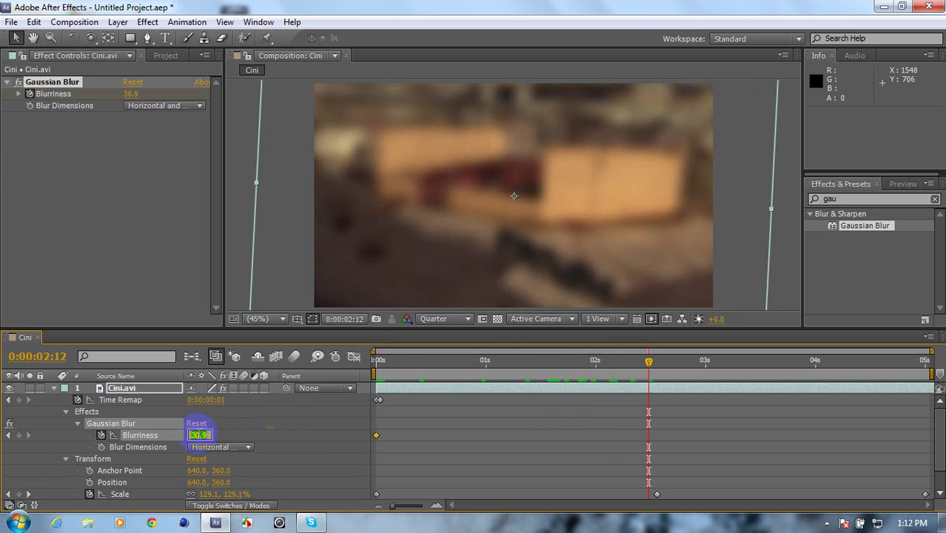
{"action": "key", "text": "Return"}
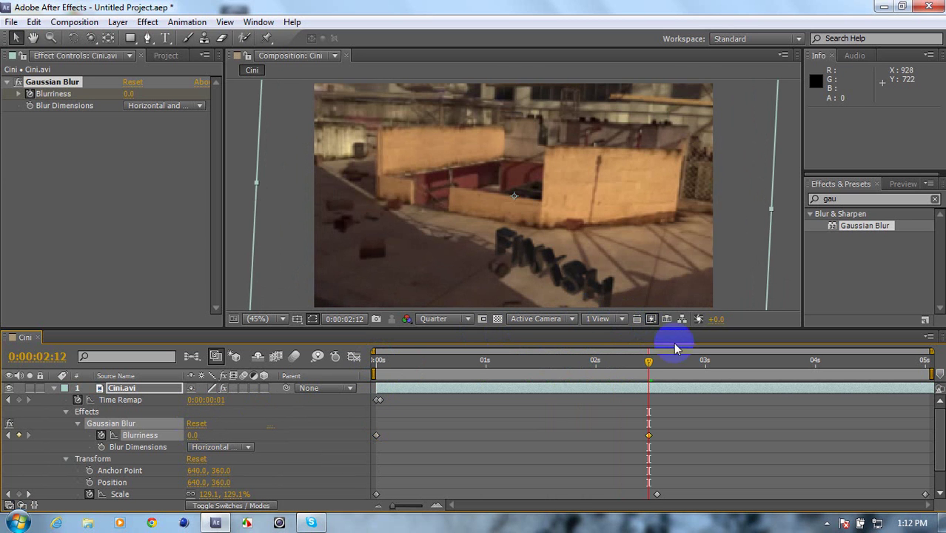
{"action": "left_click_drag", "start_coordinate": [650, 366], "coordinate": [941, 337]}
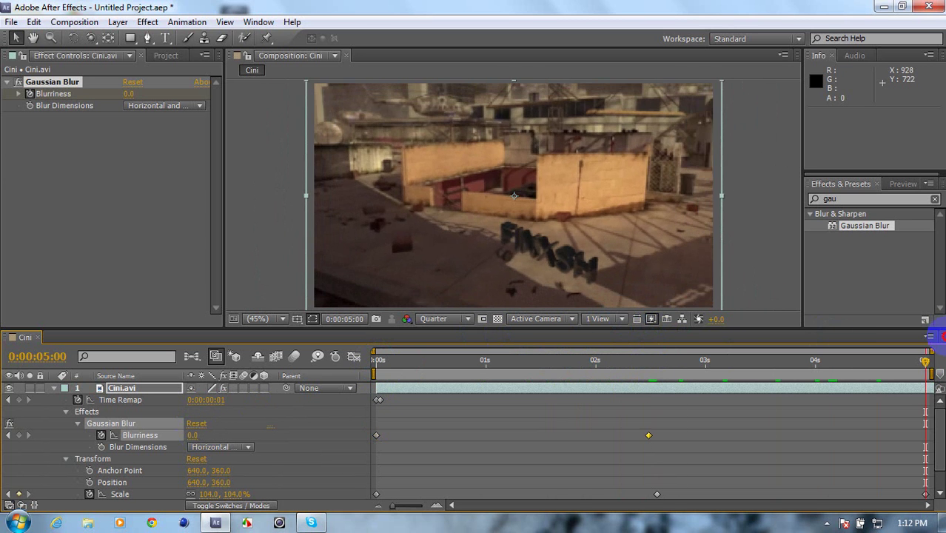
{"action": "left_click", "coordinate": [190, 435]}
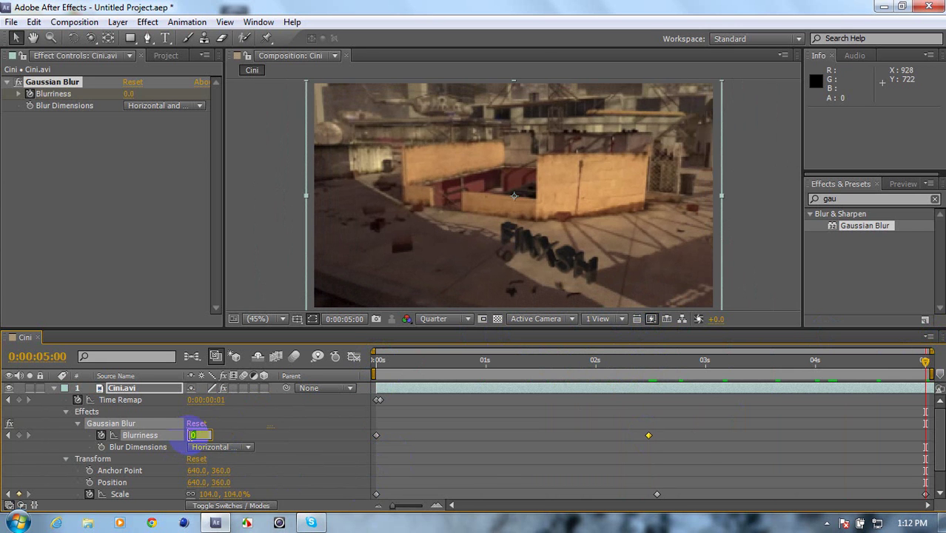
{"action": "type", "text": "30"}
{"action": "key", "text": "Return"}
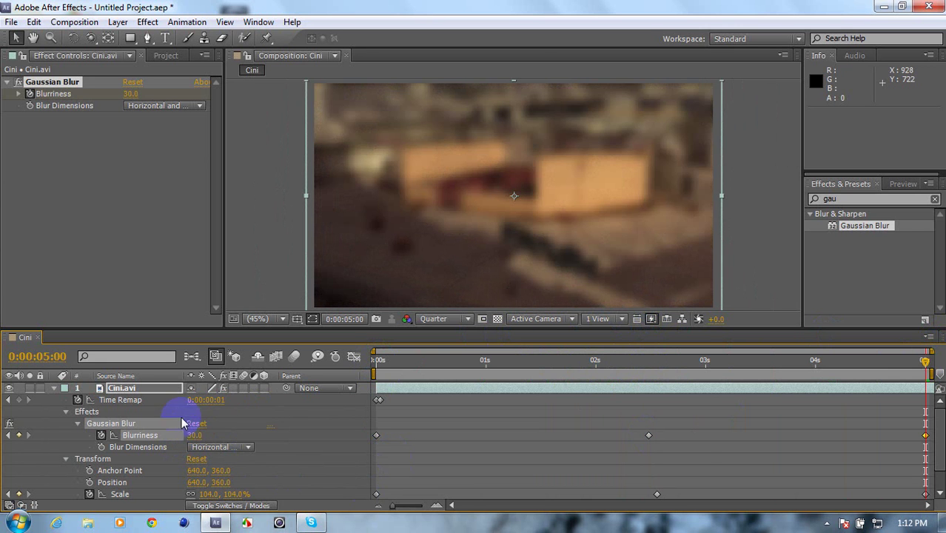
{"action": "left_click", "coordinate": [53, 389]}
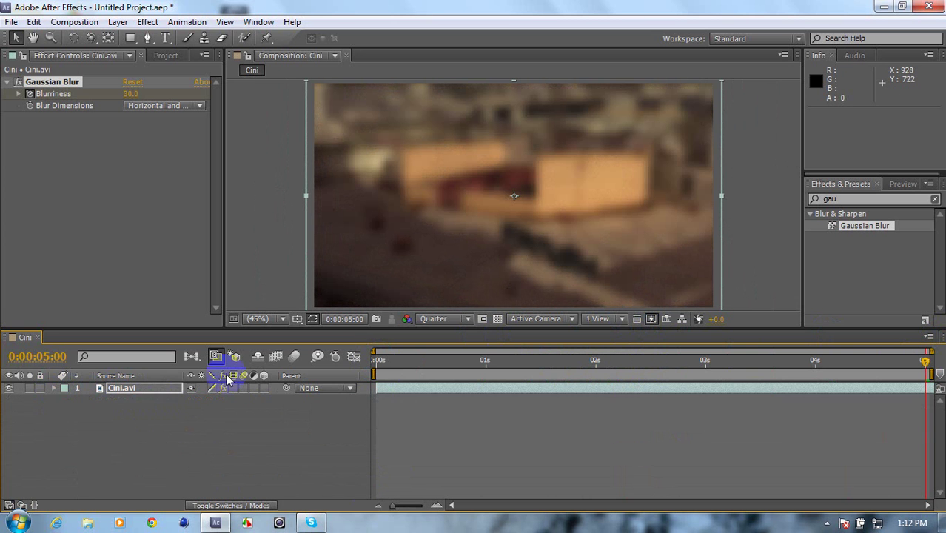
Play a RAM preview of the Cini composition at Quarter resolution.
{"action": "left_click", "coordinate": [917, 184]}
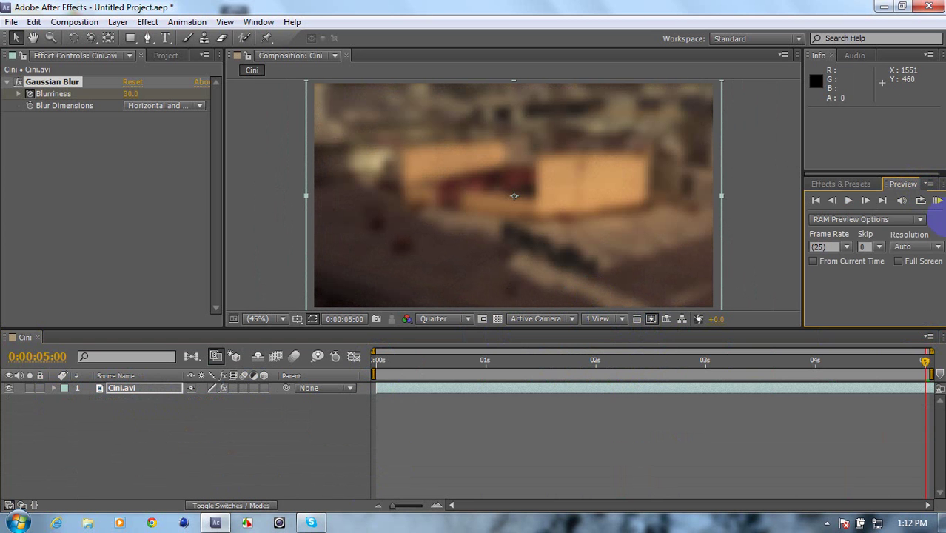
{"action": "left_click", "coordinate": [938, 200]}
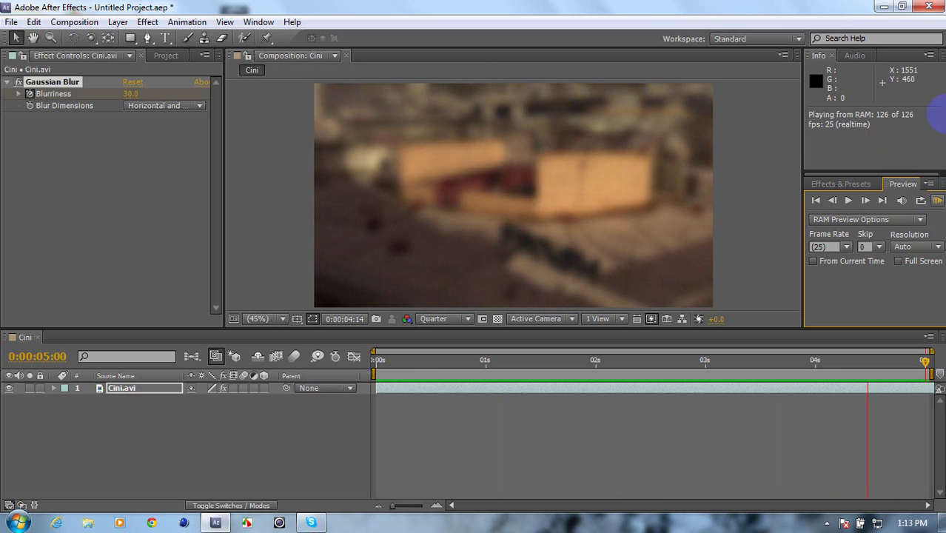
{"action": "left_click", "coordinate": [922, 199]}
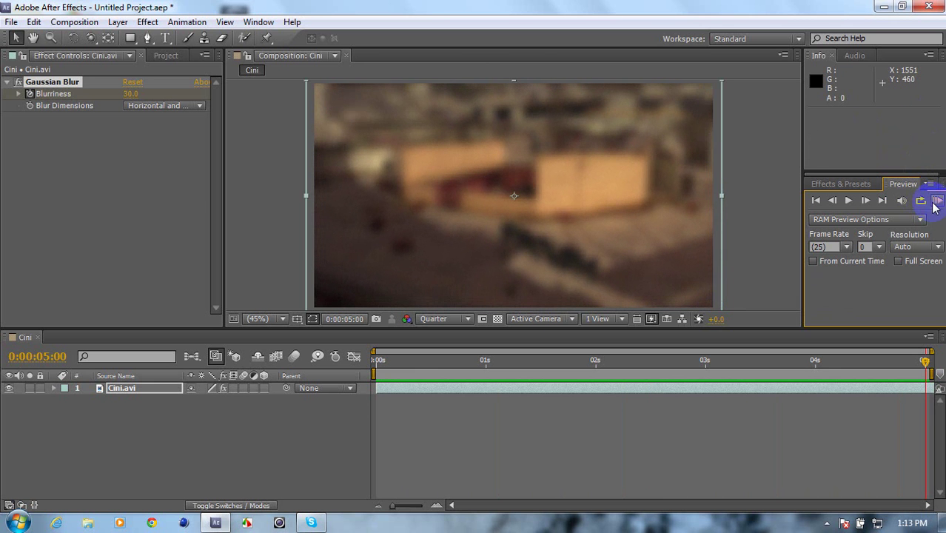
Set the composition's display resolution to Full and play a RAM preview again.
{"action": "left_click", "coordinate": [448, 321]}
{"action": "left_click", "coordinate": [448, 356]}
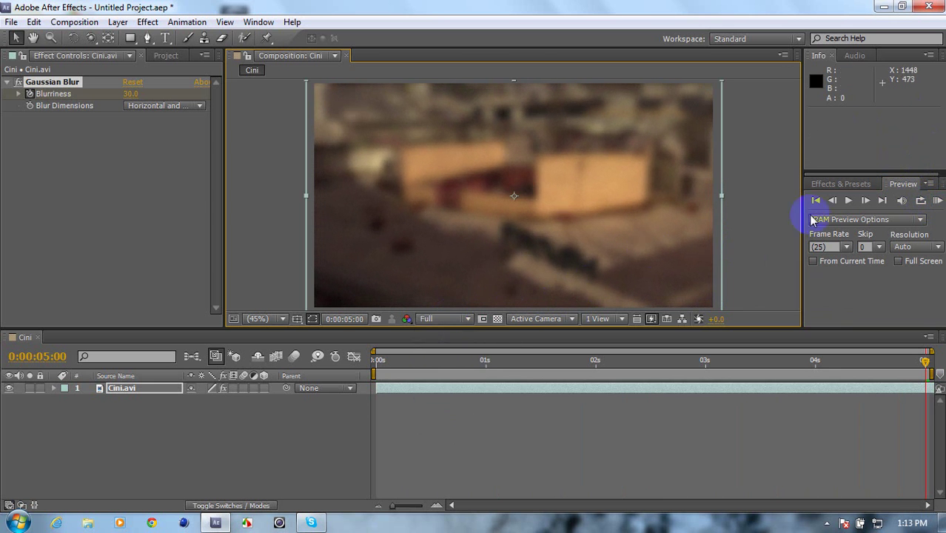
{"action": "left_click", "coordinate": [937, 201]}
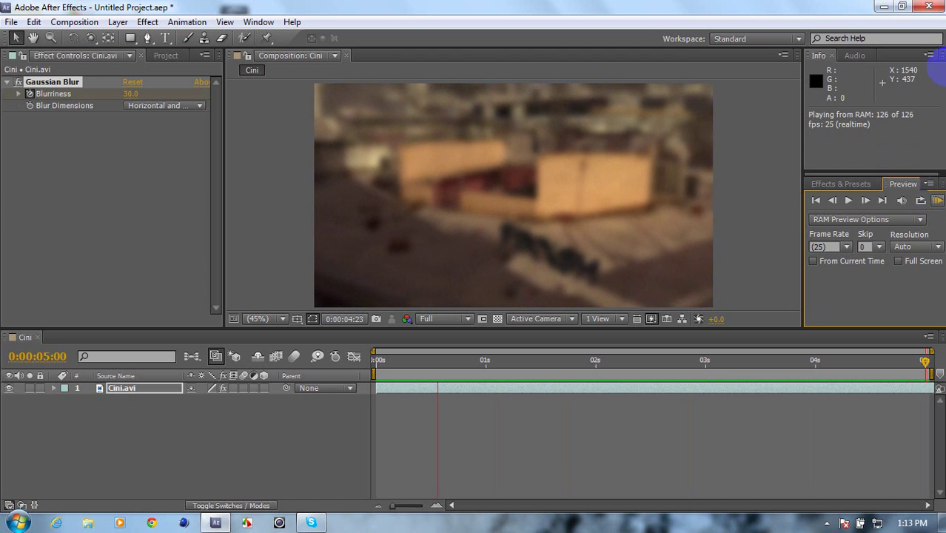
{"action": "left_click", "coordinate": [919, 200]}
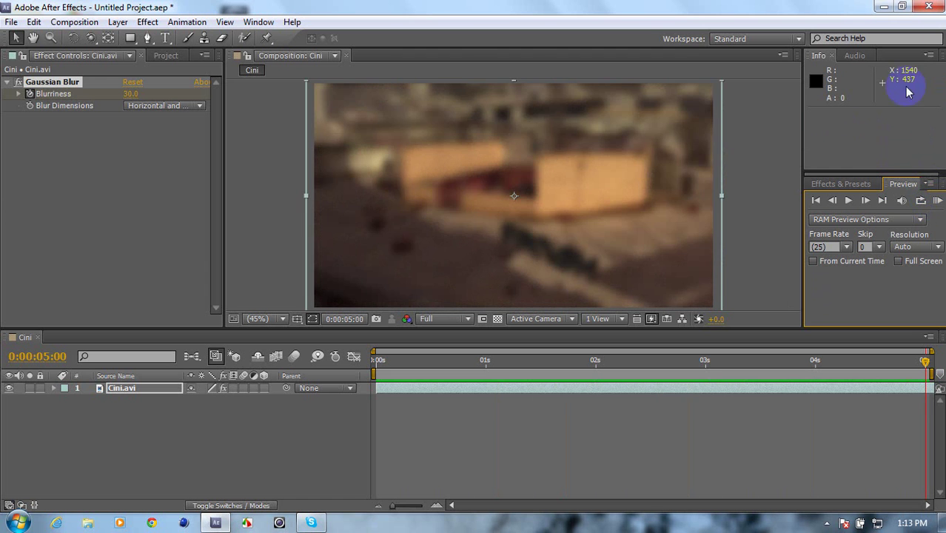
Close After Effects without saving the project and dismiss the Skype notification.
{"action": "left_click", "coordinate": [929, 6]}
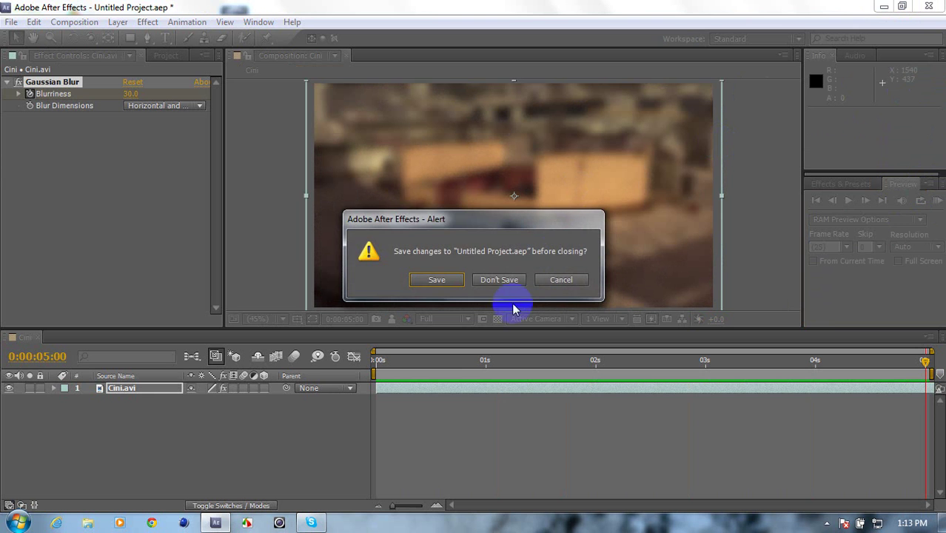
{"action": "left_click", "coordinate": [503, 280]}
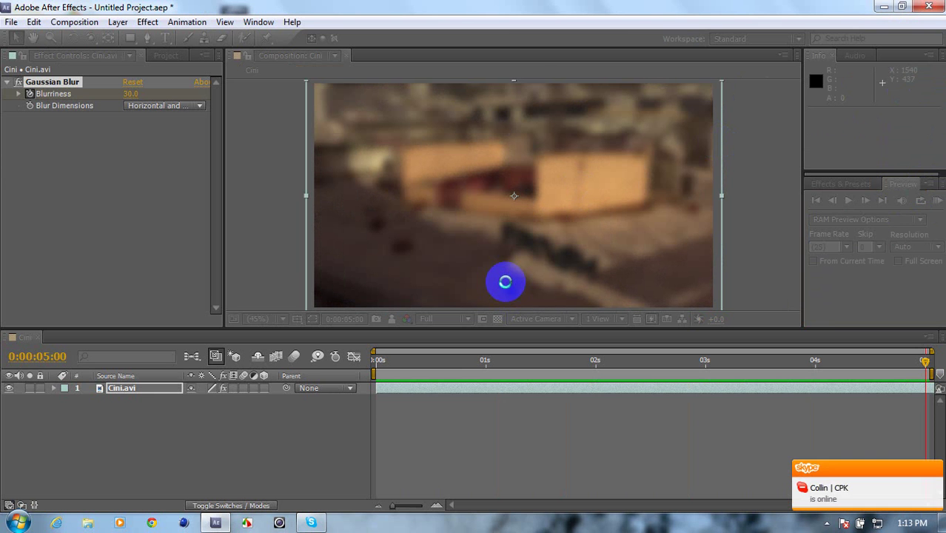
{"action": "left_click", "coordinate": [931, 467]}
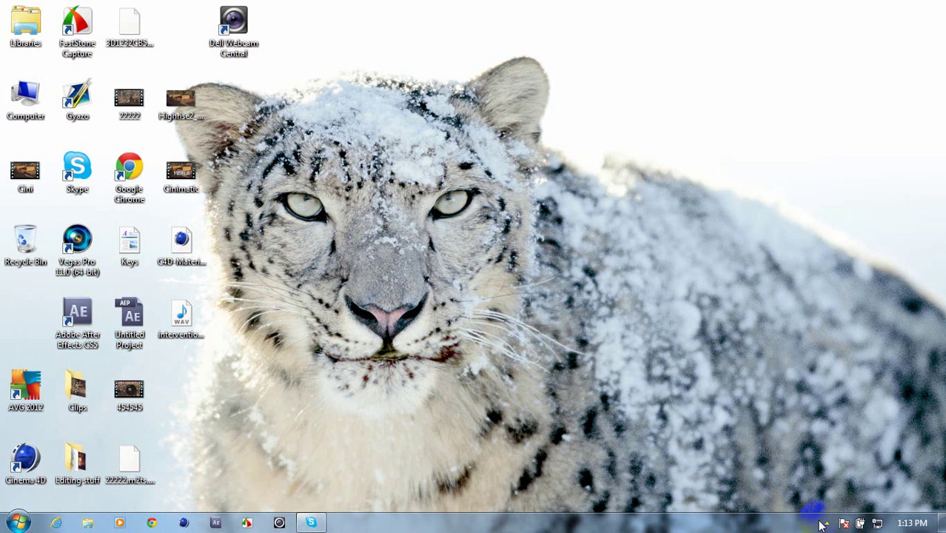
{"action": "left_click", "coordinate": [826, 523]}
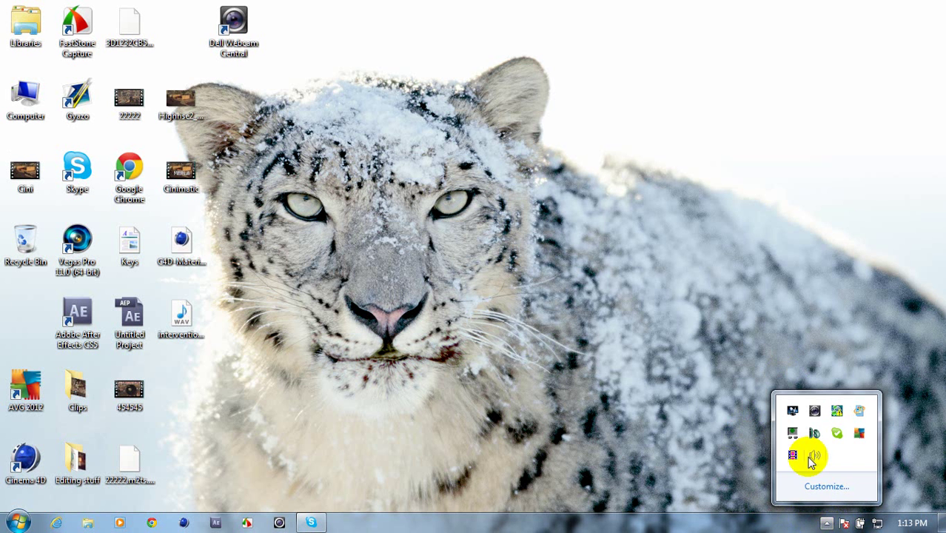